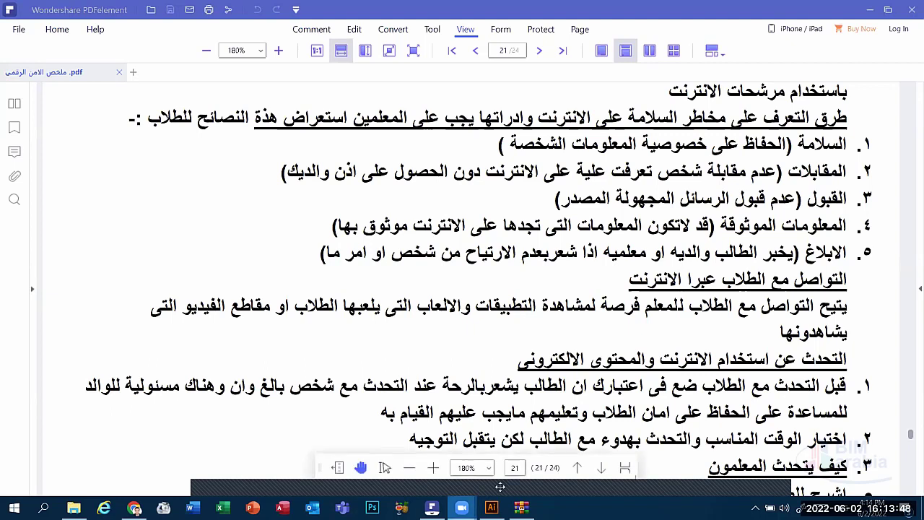
Scroll page 21 of the digital security PDF to the list on how teachers should discuss the internet with students.
{"action": "scroll", "coordinate": [522, 353], "scroll_direction": "down", "scroll_amount": 3}
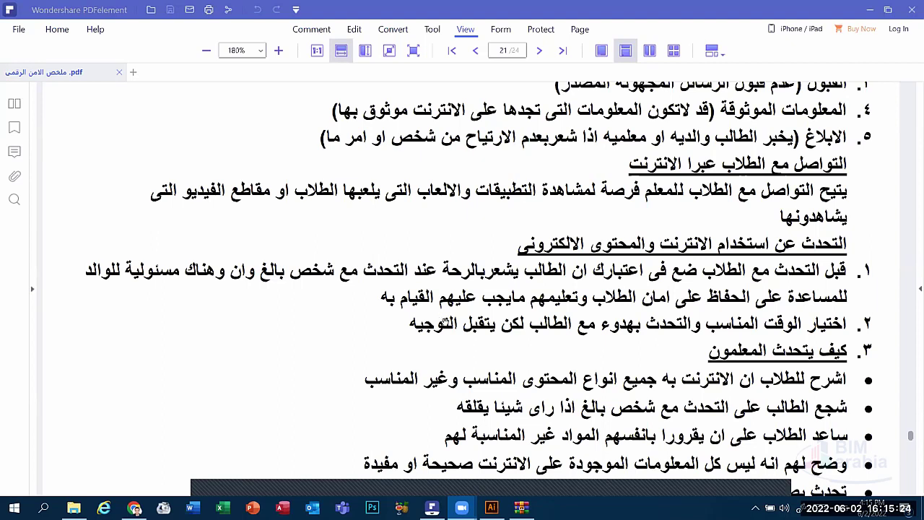
{"action": "scroll", "coordinate": [473, 345], "scroll_direction": "down", "scroll_amount": 2}
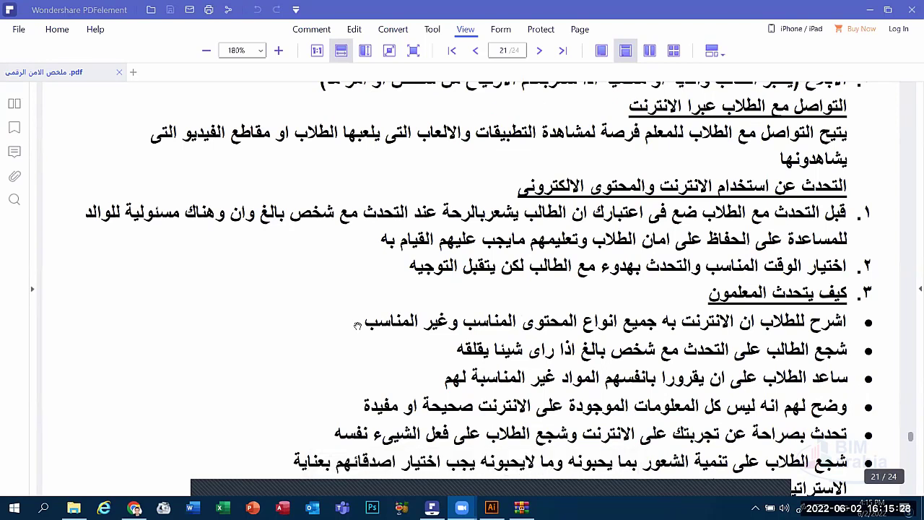
{"action": "scroll", "coordinate": [358, 327], "scroll_direction": "down", "scroll_amount": 1}
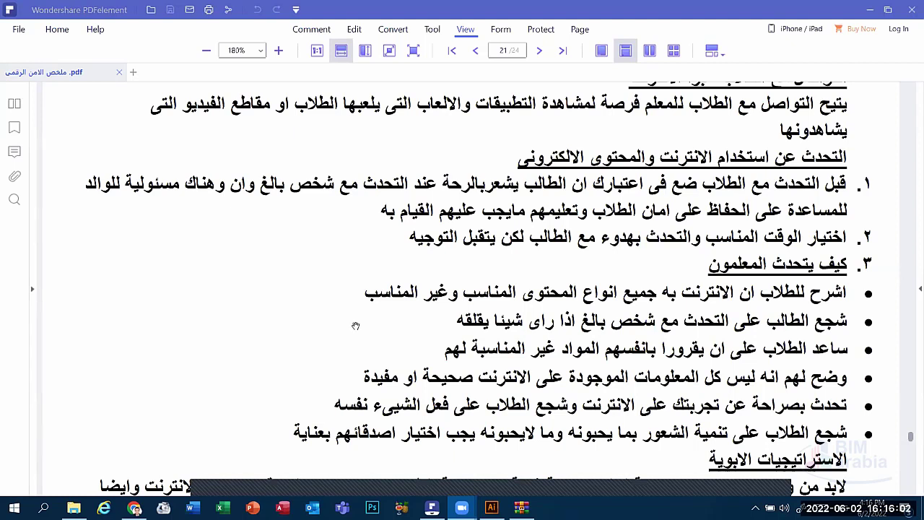
Scroll further down page 21 to the parental strategies heading and its content-filtering bullets.
{"action": "scroll", "coordinate": [355, 326], "scroll_direction": "down", "scroll_amount": 3}
{"action": "scroll", "coordinate": [549, 317], "scroll_direction": "down", "scroll_amount": 1}
{"action": "scroll", "coordinate": [785, 352], "scroll_direction": "down", "scroll_amount": 1}
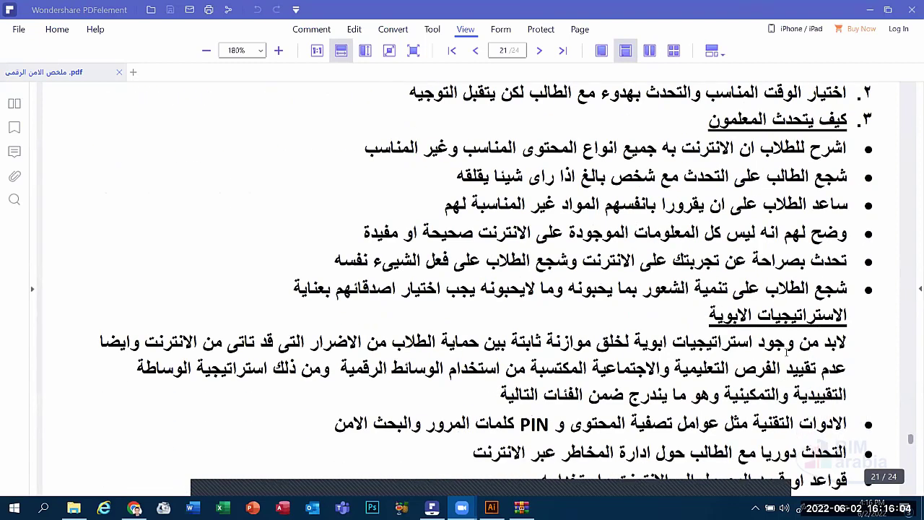
{"action": "scroll", "coordinate": [787, 354], "scroll_direction": "down", "scroll_amount": 3}
{"action": "scroll", "coordinate": [505, 303], "scroll_direction": "up", "scroll_amount": 3}
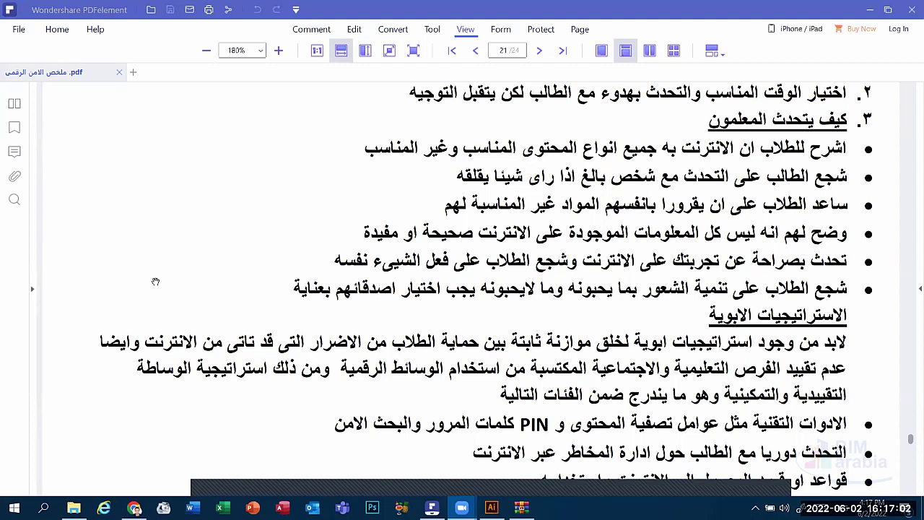
Scroll past page 21 onto page 22, with the internet monitoring bullets and teachers' role toward parents.
{"action": "scroll", "coordinate": [155, 281], "scroll_direction": "down", "scroll_amount": 2}
{"action": "scroll", "coordinate": [650, 363], "scroll_direction": "down", "scroll_amount": 3}
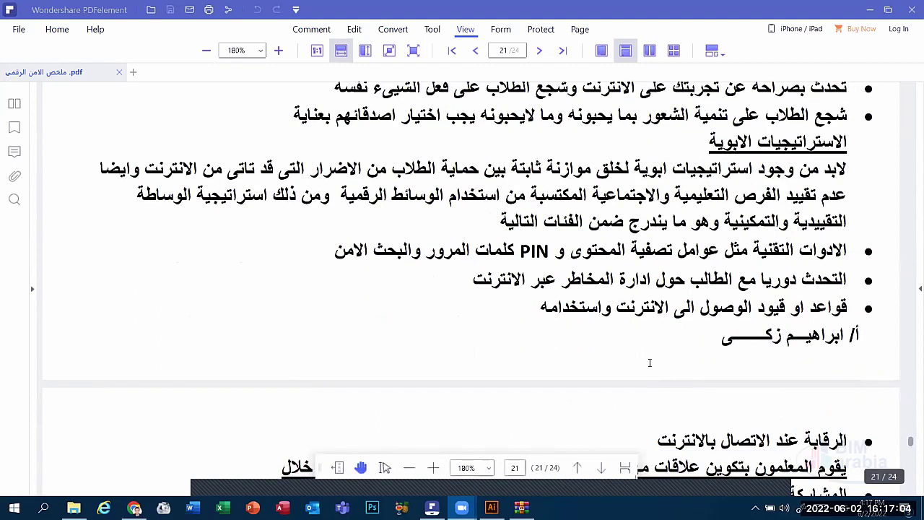
{"action": "scroll", "coordinate": [650, 362], "scroll_direction": "down", "scroll_amount": 3}
{"action": "scroll", "coordinate": [650, 362], "scroll_direction": "down", "scroll_amount": 2}
{"action": "scroll", "coordinate": [650, 363], "scroll_direction": "down", "scroll_amount": 2}
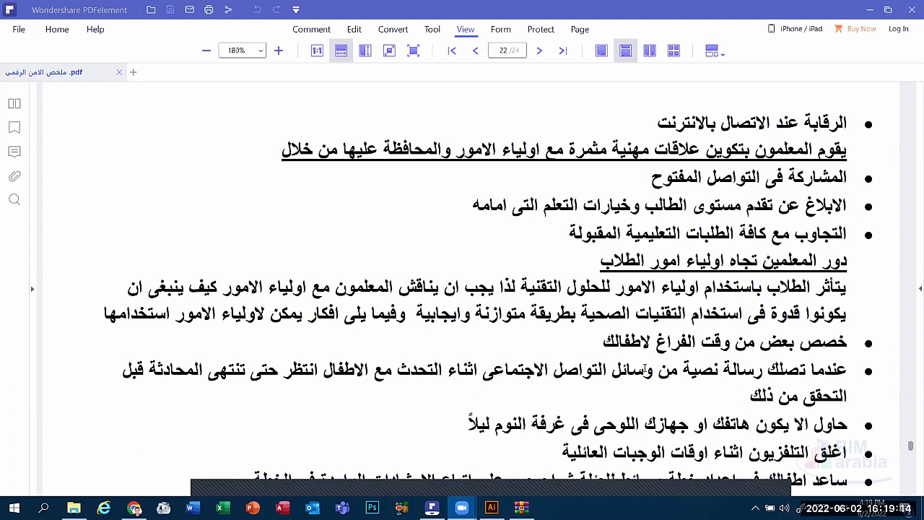
Scroll page 22 past the family device tips to the heading on signs of student internet problems.
{"action": "scroll", "coordinate": [645, 370], "scroll_direction": "down", "scroll_amount": 1}
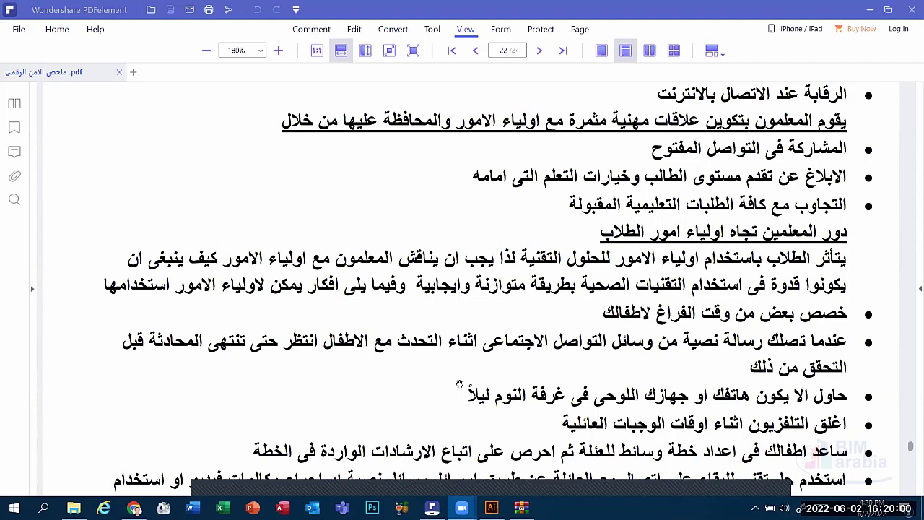
{"action": "scroll", "coordinate": [459, 384], "scroll_direction": "down", "scroll_amount": 1}
{"action": "scroll", "coordinate": [459, 383], "scroll_direction": "down", "scroll_amount": 1}
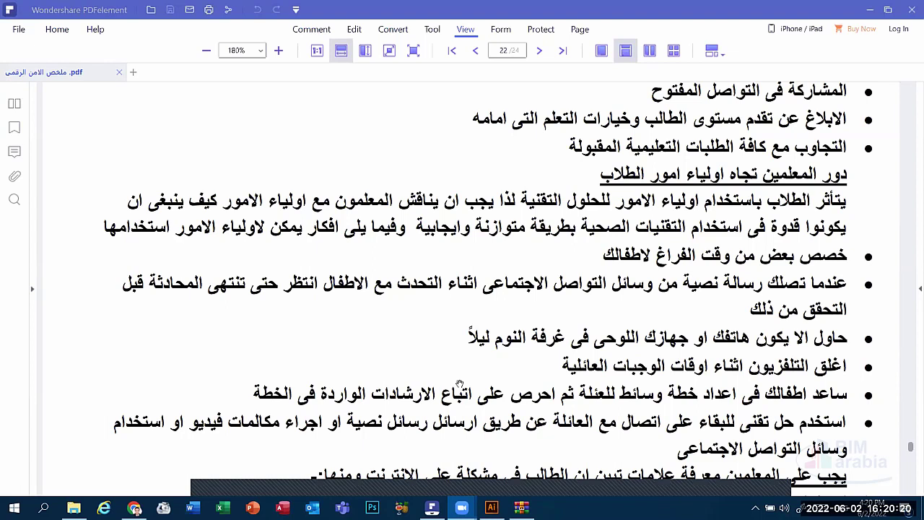
Scroll to the numbered warning signs 1–4 and the recommendations for healthy internet habits.
{"action": "scroll", "coordinate": [455, 384], "scroll_direction": "down", "scroll_amount": 2}
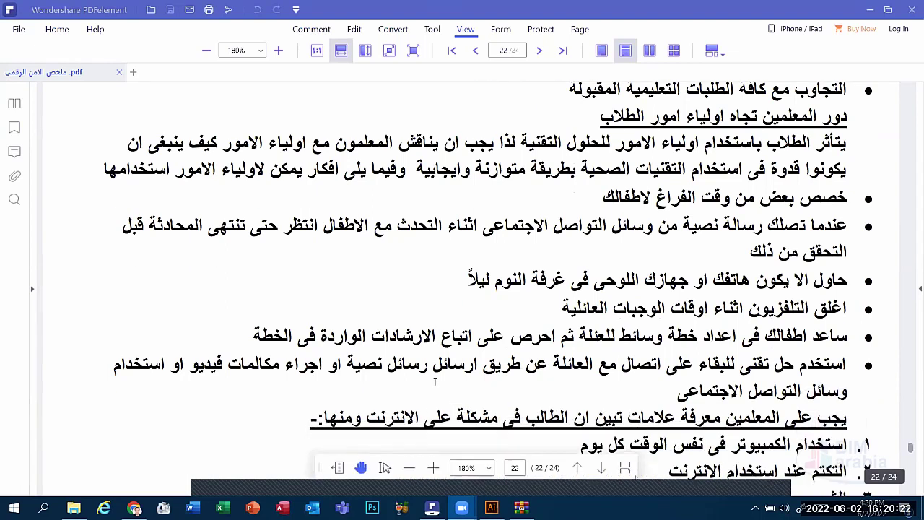
{"action": "scroll", "coordinate": [428, 382], "scroll_direction": "down", "scroll_amount": 5}
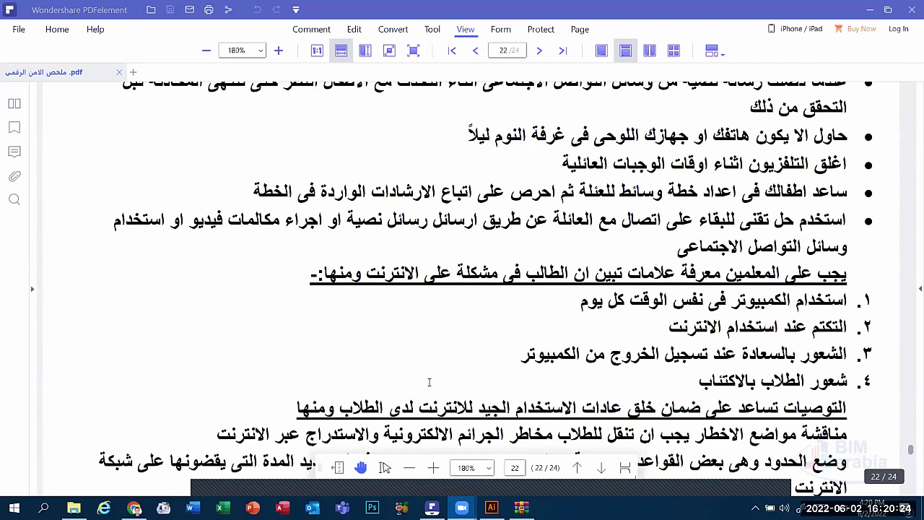
{"action": "scroll", "coordinate": [428, 381], "scroll_direction": "down", "scroll_amount": 5}
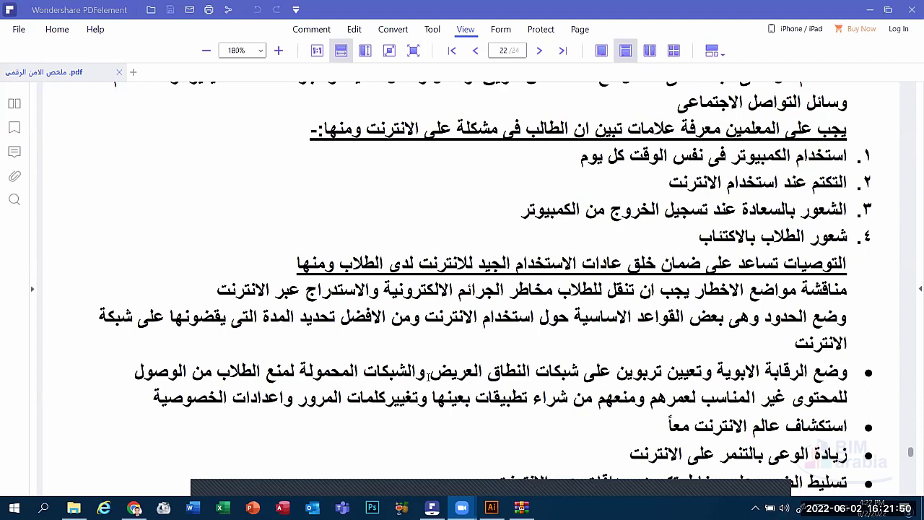
Scroll page 22 down to the heading on why teachers should use parental controls, with its bullet reasons.
{"action": "scroll", "coordinate": [428, 376], "scroll_direction": "down", "scroll_amount": 1}
{"action": "scroll", "coordinate": [440, 370], "scroll_direction": "down", "scroll_amount": 2}
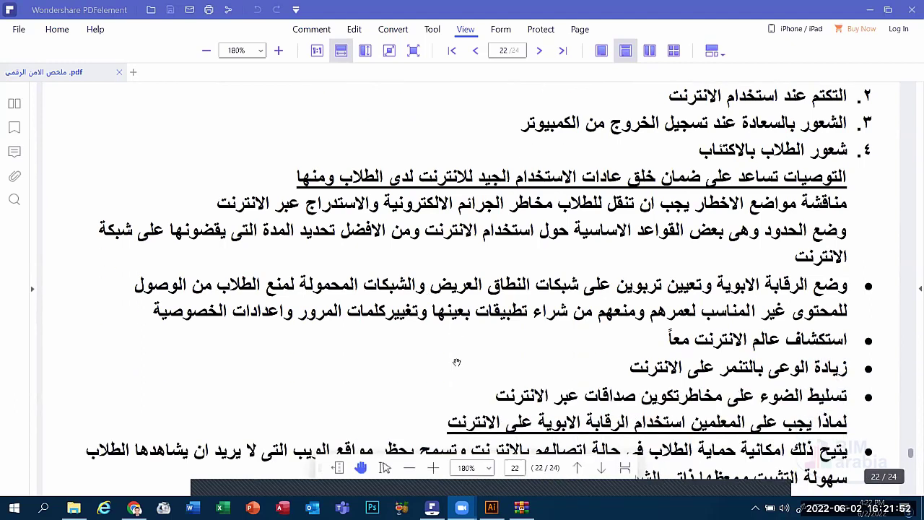
{"action": "scroll", "coordinate": [456, 363], "scroll_direction": "down", "scroll_amount": 2}
{"action": "scroll", "coordinate": [456, 363], "scroll_direction": "down", "scroll_amount": 1}
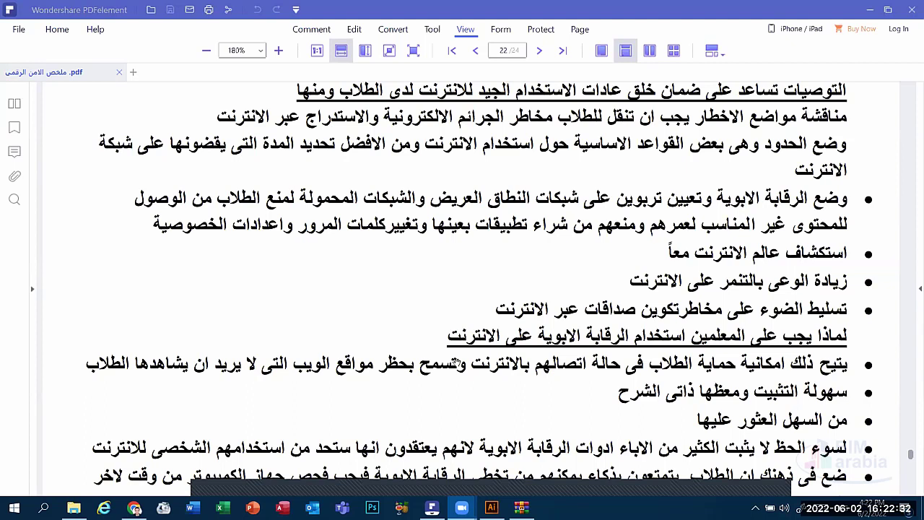
{"action": "scroll", "coordinate": [456, 363], "scroll_direction": "down", "scroll_amount": 1}
{"action": "scroll", "coordinate": [465, 364], "scroll_direction": "down", "scroll_amount": 1}
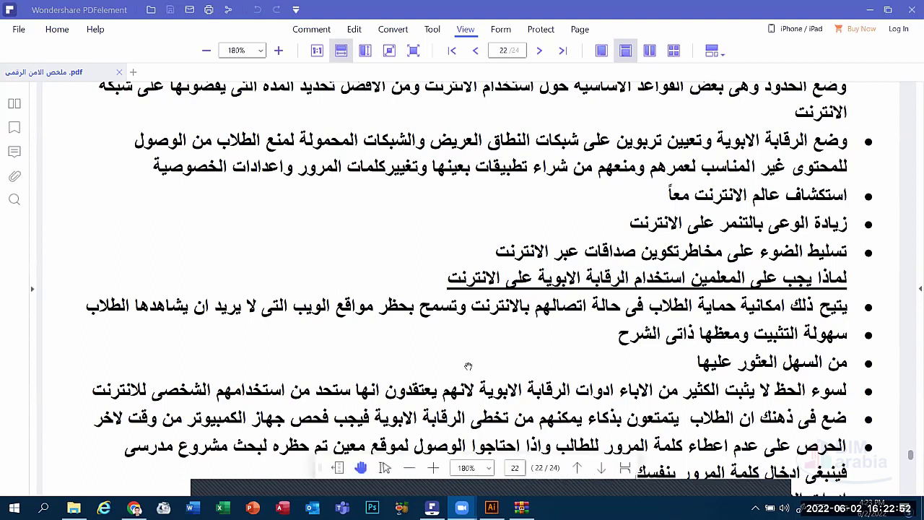
Scroll to the bottom of page 22, showing the safe internet tools heading and its first bullet.
{"action": "scroll", "coordinate": [470, 366], "scroll_direction": "down", "scroll_amount": 2}
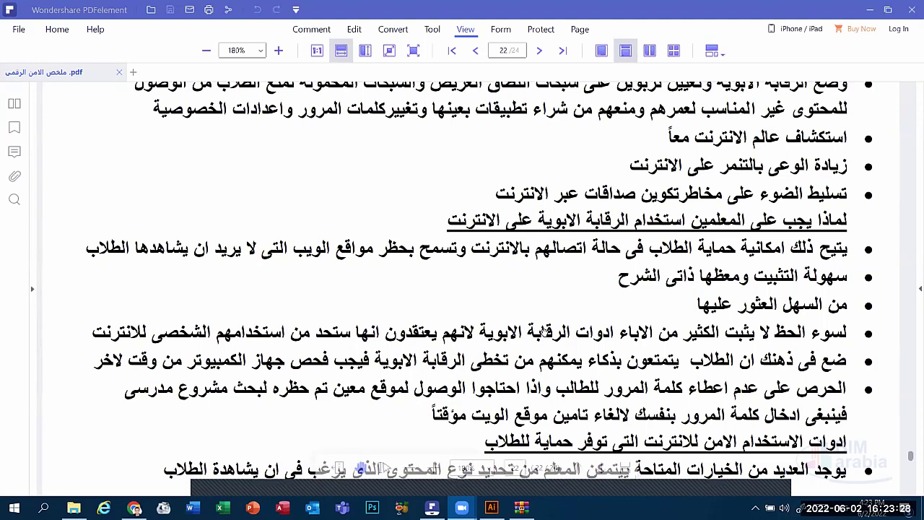
{"action": "scroll", "coordinate": [553, 331], "scroll_direction": "down", "scroll_amount": 4}
{"action": "scroll", "coordinate": [554, 331], "scroll_direction": "up", "scroll_amount": 3}
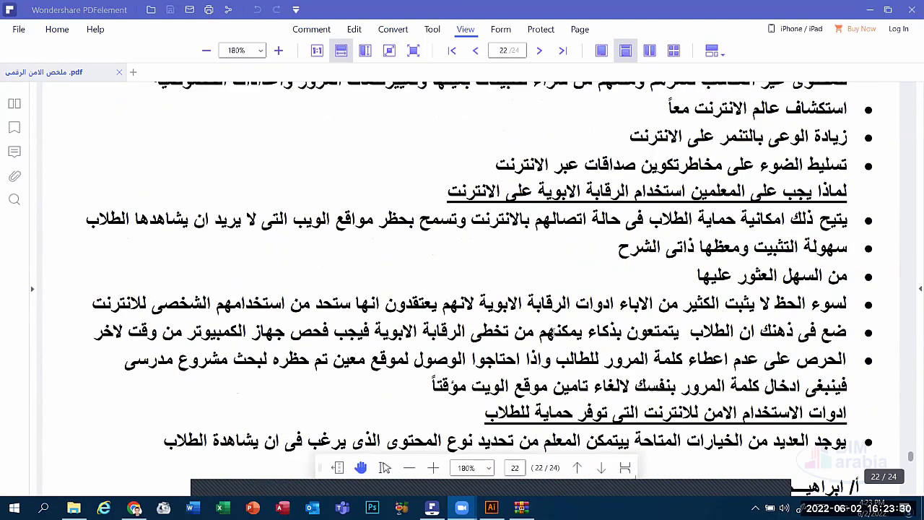
{"action": "scroll", "coordinate": [546, 331], "scroll_direction": "up", "scroll_amount": 1}
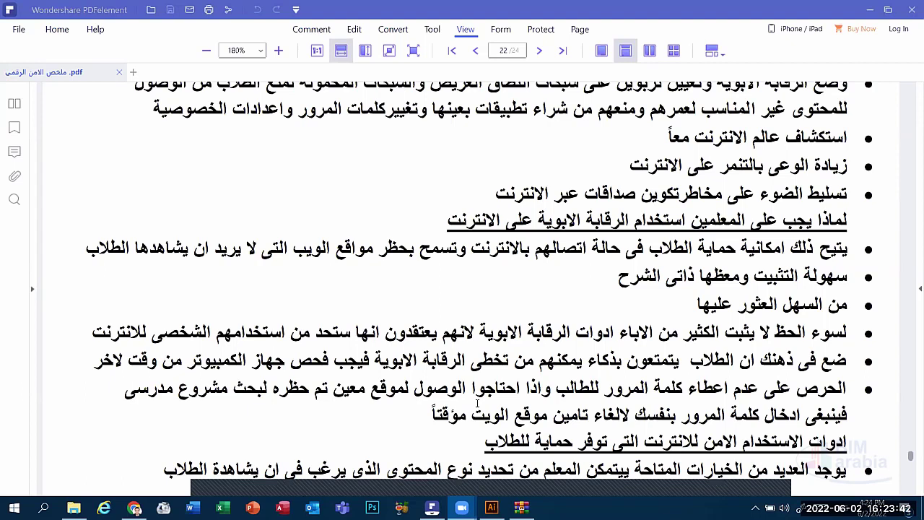
{"action": "scroll", "coordinate": [484, 402], "scroll_direction": "down", "scroll_amount": 3}
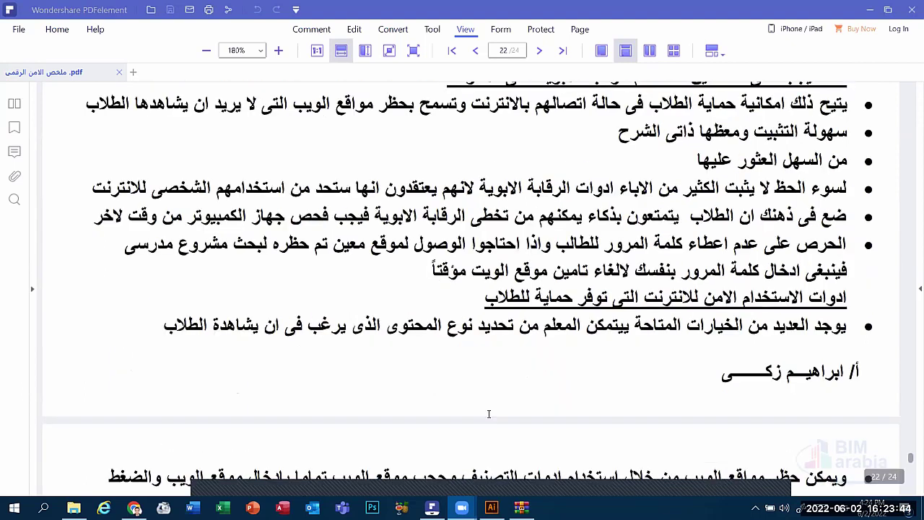
{"action": "scroll", "coordinate": [487, 411], "scroll_direction": "down", "scroll_amount": 1}
{"action": "scroll", "coordinate": [488, 414], "scroll_direction": "down", "scroll_amount": 3}
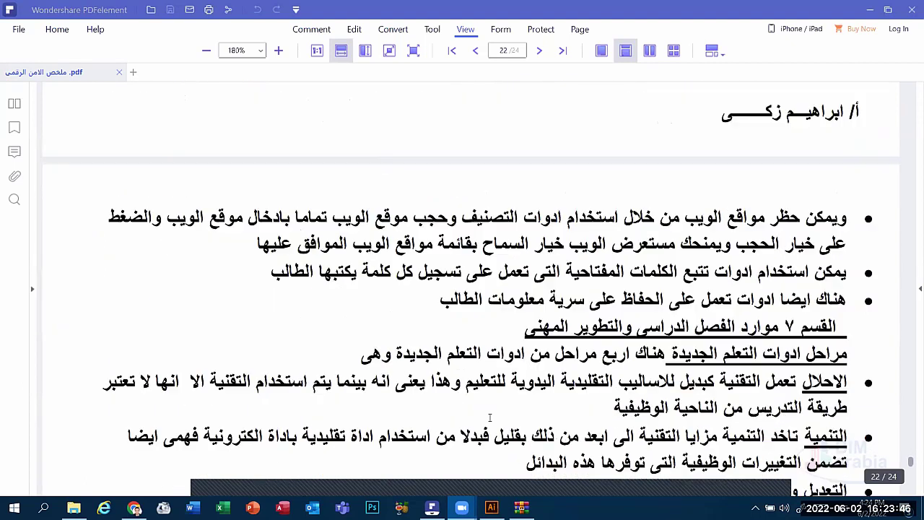
{"action": "scroll", "coordinate": [490, 417], "scroll_direction": "down", "scroll_amount": 1}
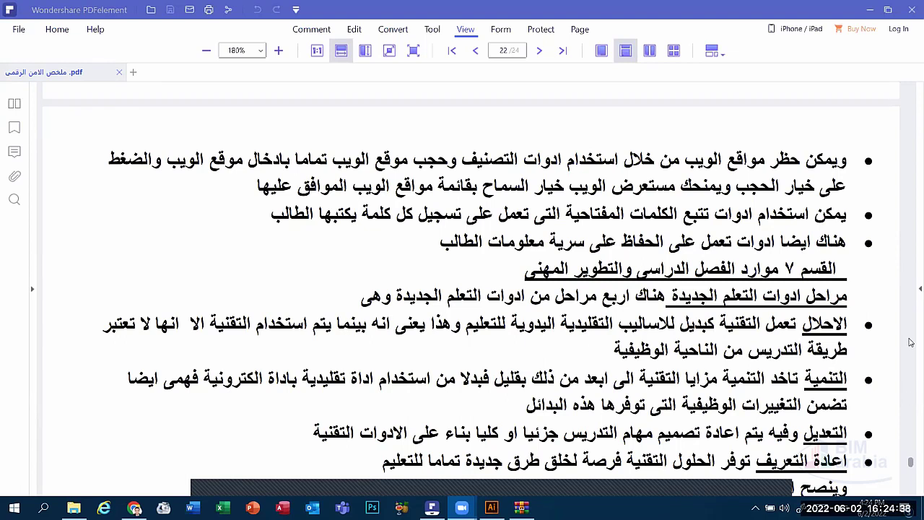
{"action": "scroll", "coordinate": [577, 167], "scroll_direction": "down", "scroll_amount": 3}
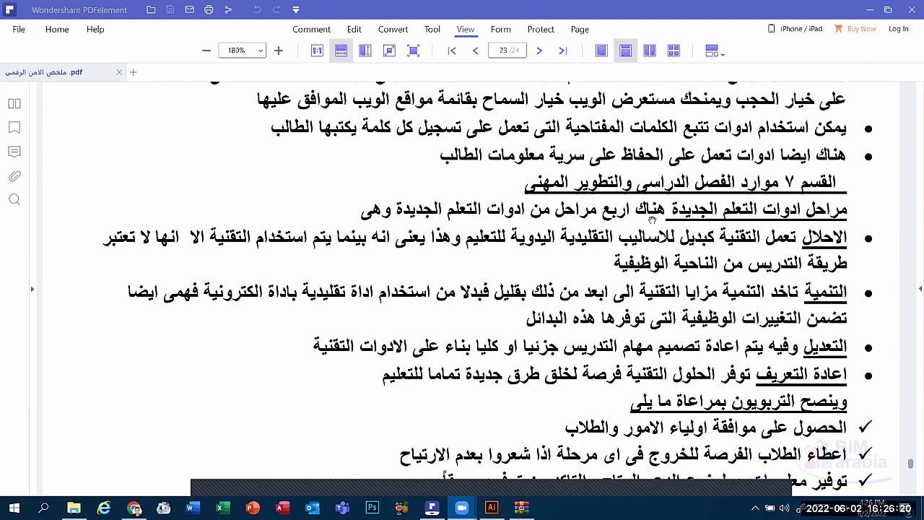
{"action": "scroll", "coordinate": [485, 326], "scroll_direction": "down", "scroll_amount": 1}
{"action": "scroll", "coordinate": [484, 326], "scroll_direction": "down", "scroll_amount": 3}
{"action": "scroll", "coordinate": [485, 327], "scroll_direction": "down", "scroll_amount": 2}
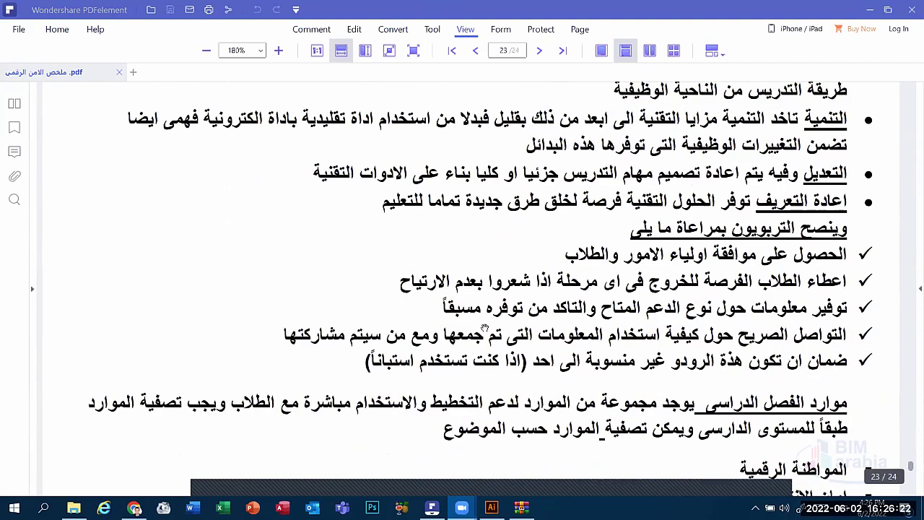
{"action": "scroll", "coordinate": [484, 330], "scroll_direction": "down", "scroll_amount": 1}
{"action": "scroll", "coordinate": [484, 329], "scroll_direction": "up", "scroll_amount": 3}
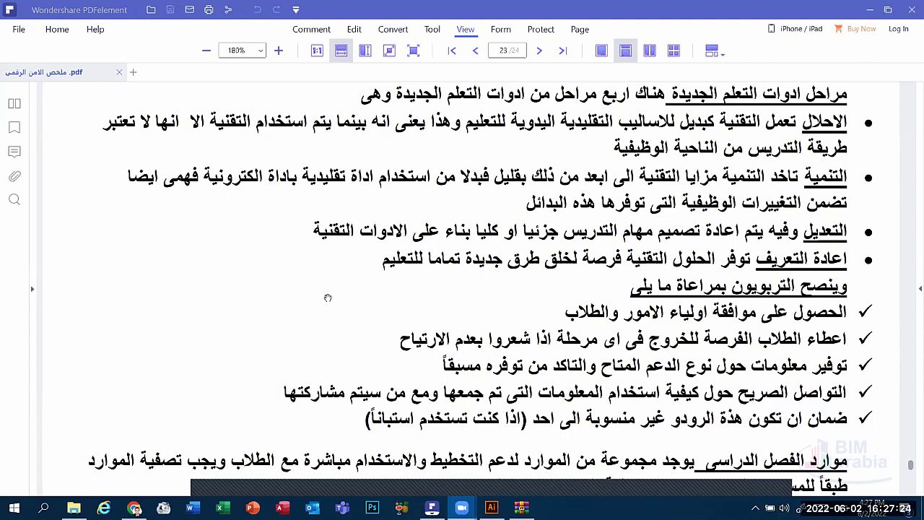
{"action": "scroll", "coordinate": [448, 237], "scroll_direction": "down", "scroll_amount": 2}
{"action": "scroll", "coordinate": [447, 240], "scroll_direction": "down", "scroll_amount": 2}
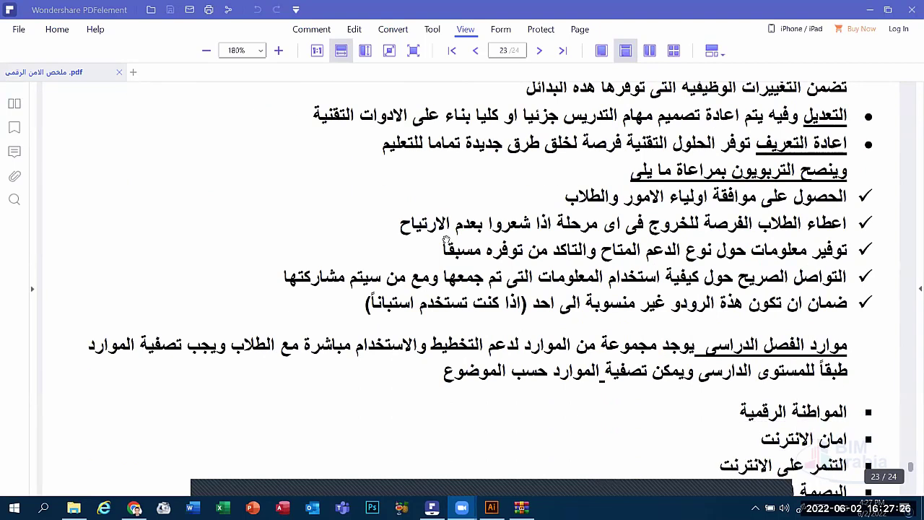
{"action": "scroll", "coordinate": [447, 240], "scroll_direction": "down", "scroll_amount": 2}
{"action": "scroll", "coordinate": [447, 240], "scroll_direction": "down", "scroll_amount": 3}
{"action": "scroll", "coordinate": [447, 241], "scroll_direction": "down", "scroll_amount": 4}
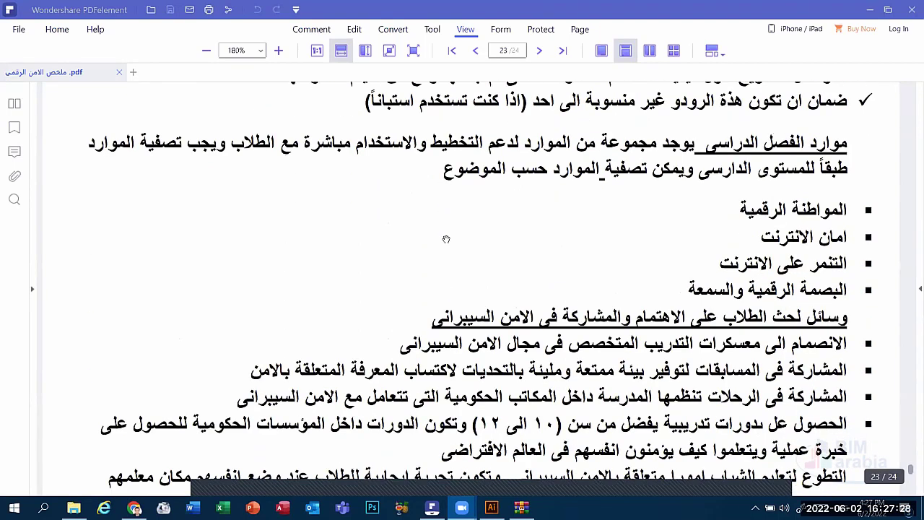
{"action": "scroll", "coordinate": [447, 240], "scroll_direction": "up", "scroll_amount": 8}
{"action": "scroll", "coordinate": [447, 241], "scroll_direction": "up", "scroll_amount": 2}
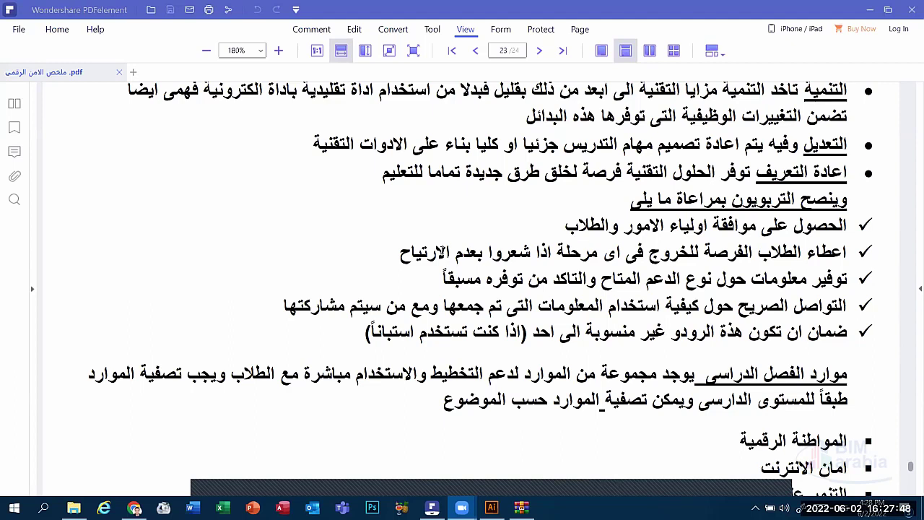
{"action": "scroll", "coordinate": [446, 219], "scroll_direction": "down", "scroll_amount": 2}
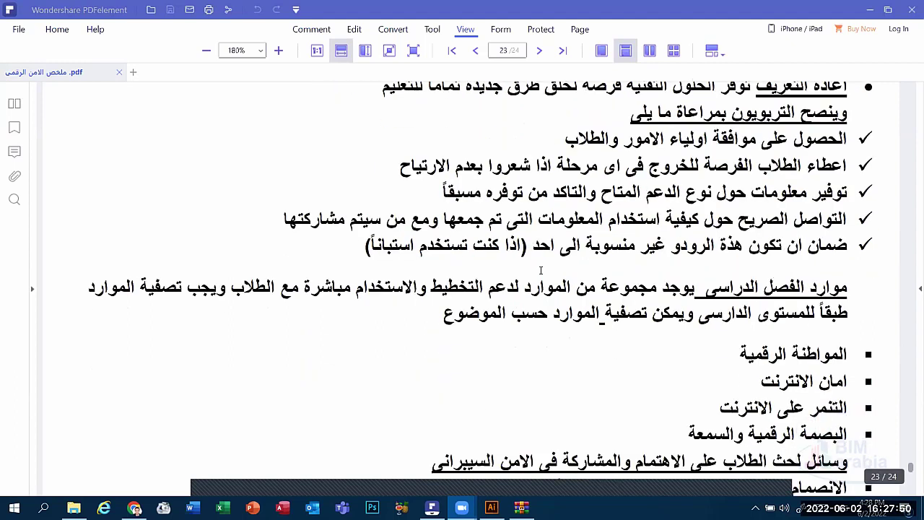
{"action": "scroll", "coordinate": [540, 270], "scroll_direction": "down", "scroll_amount": 1}
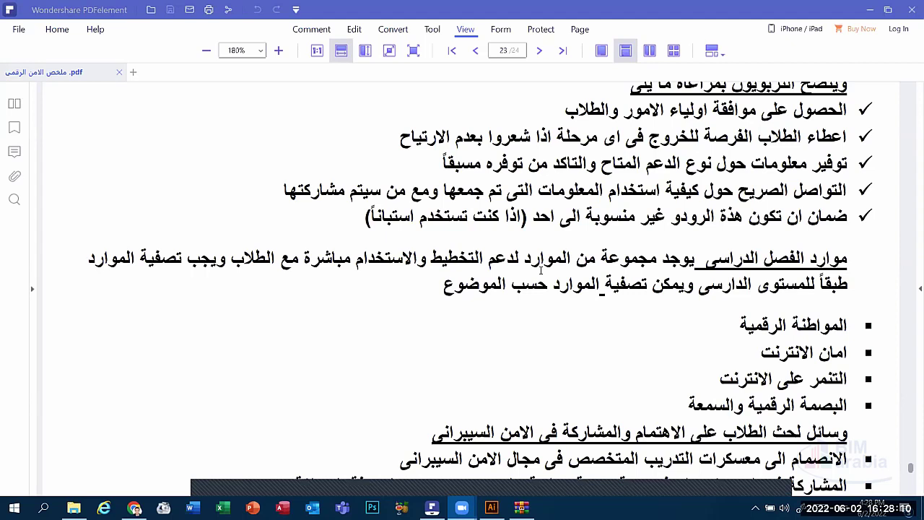
{"action": "scroll", "coordinate": [541, 270], "scroll_direction": "down", "scroll_amount": 3}
{"action": "scroll", "coordinate": [545, 269], "scroll_direction": "down", "scroll_amount": 2}
{"action": "scroll", "coordinate": [550, 266], "scroll_direction": "down", "scroll_amount": 2}
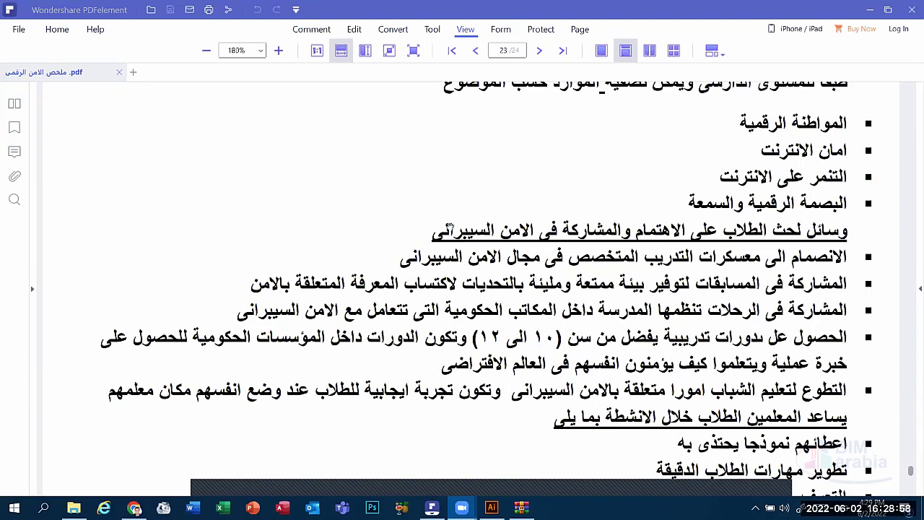
{"action": "scroll", "coordinate": [531, 299], "scroll_direction": "down", "scroll_amount": 2}
{"action": "scroll", "coordinate": [531, 299], "scroll_direction": "down", "scroll_amount": 1}
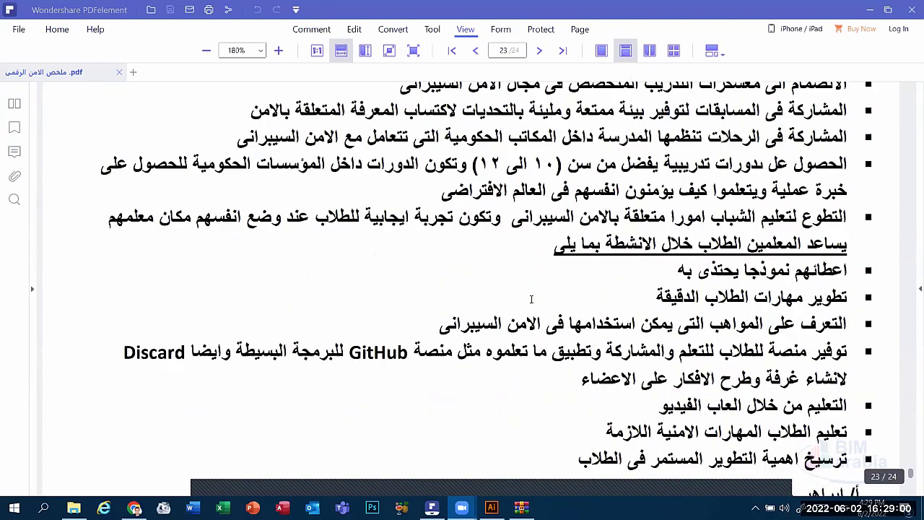
{"action": "scroll", "coordinate": [531, 299], "scroll_direction": "up", "scroll_amount": 1}
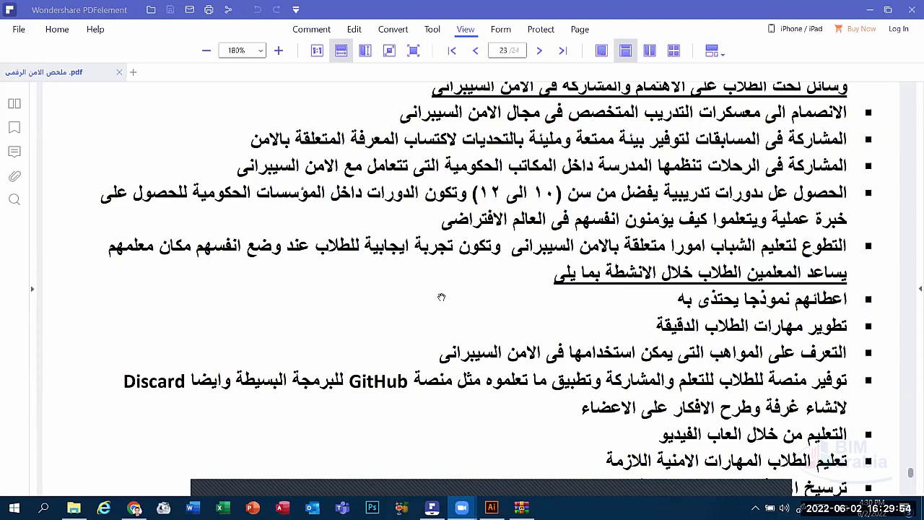
{"action": "scroll", "coordinate": [448, 301], "scroll_direction": "down", "scroll_amount": 3}
{"action": "scroll", "coordinate": [478, 308], "scroll_direction": "up", "scroll_amount": 2}
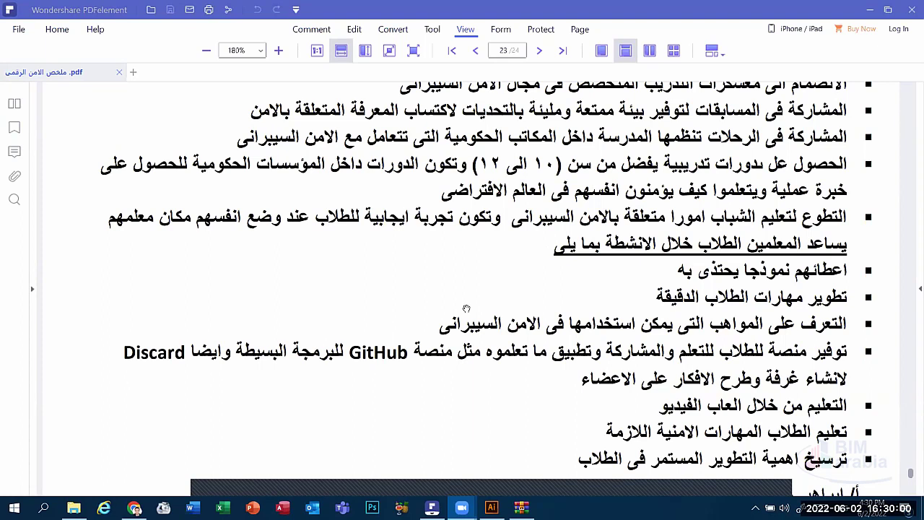
Scroll past page 23 onto page 24 of 24, showing the C3 Framework paragraph and internet-ethics bullets.
{"action": "scroll", "coordinate": [578, 360], "scroll_direction": "down", "scroll_amount": 1}
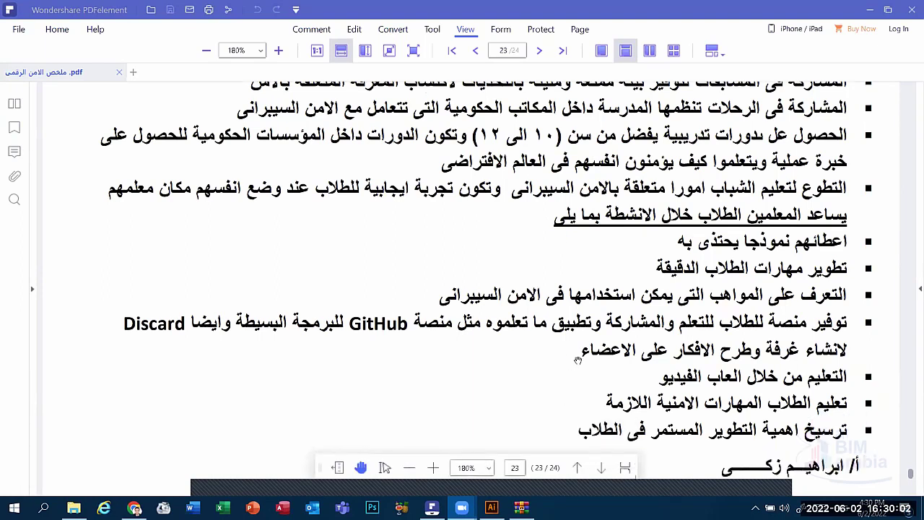
{"action": "scroll", "coordinate": [577, 360], "scroll_direction": "down", "scroll_amount": 8}
{"action": "scroll", "coordinate": [578, 360], "scroll_direction": "down", "scroll_amount": 4}
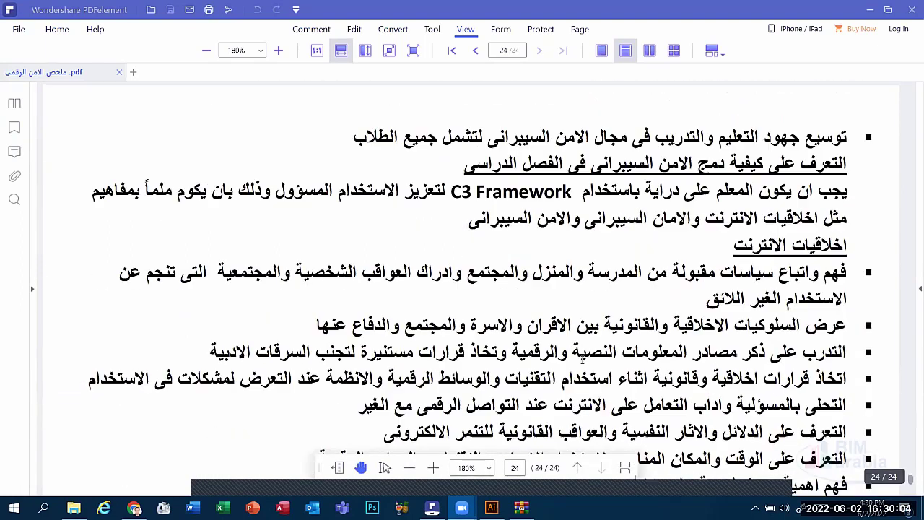
{"action": "scroll", "coordinate": [582, 360], "scroll_direction": "down", "scroll_amount": 1}
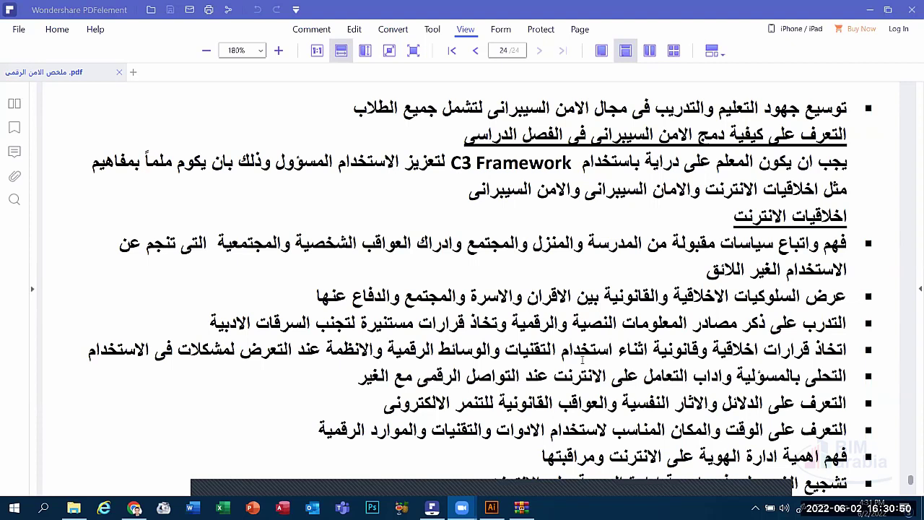
Scroll page 24 to show the full internet-ethics list ending with online reputation management.
{"action": "scroll", "coordinate": [582, 359], "scroll_direction": "down", "scroll_amount": 5}
{"action": "scroll", "coordinate": [360, 394], "scroll_direction": "up", "scroll_amount": 3}
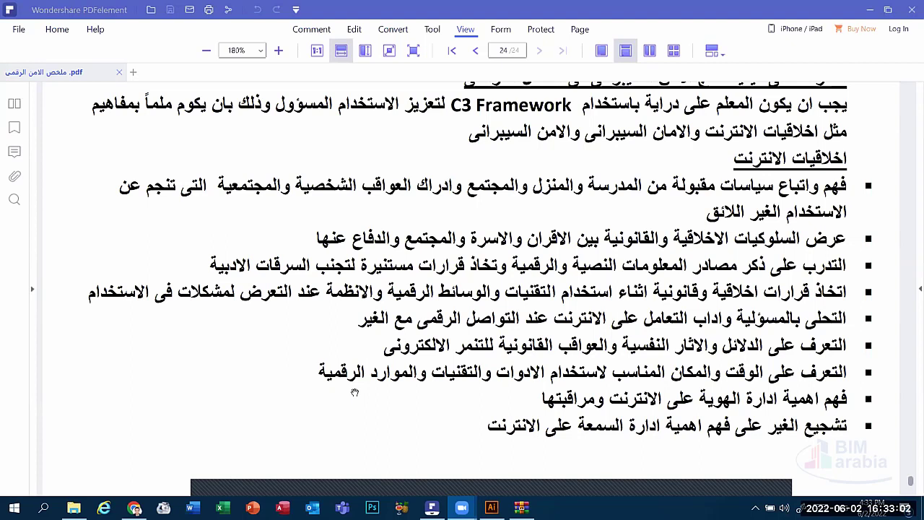
{"action": "mouse_move", "coordinate": [450, 490]}
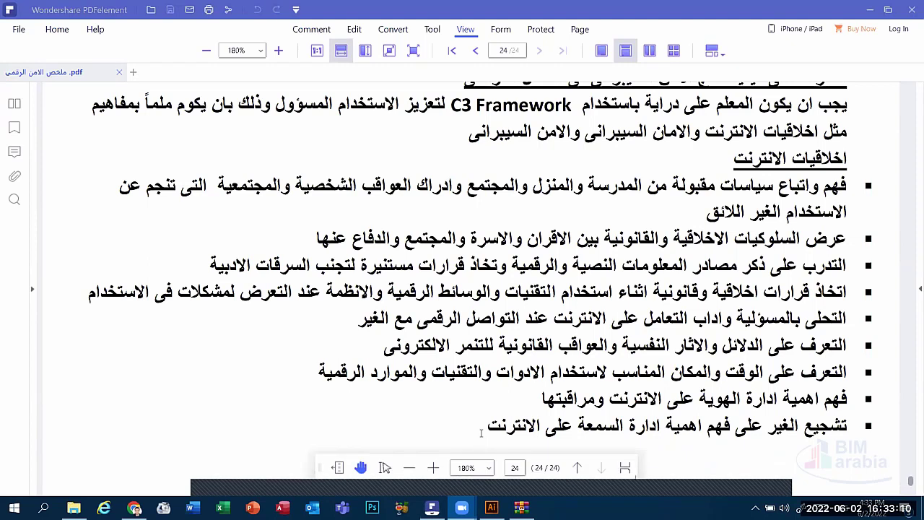
{"action": "mouse_move", "coordinate": [477, 431]}
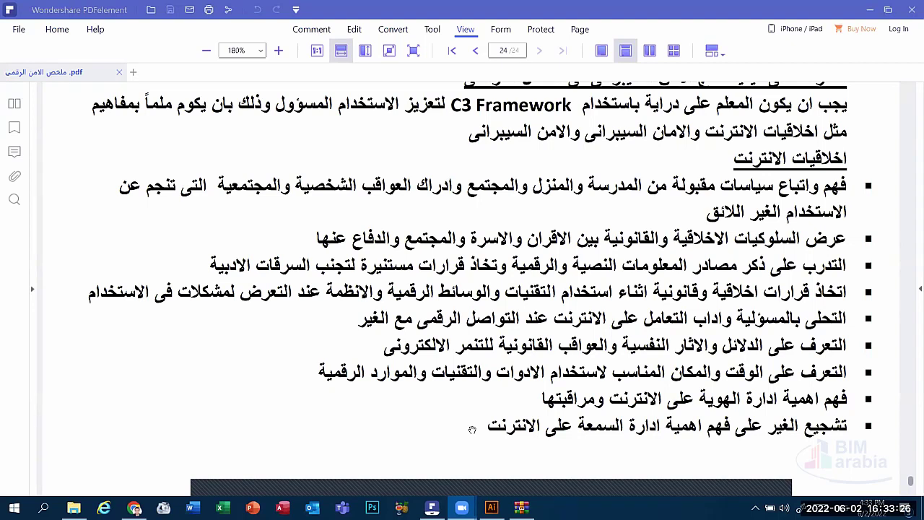
{"action": "mouse_move", "coordinate": [436, 413]}
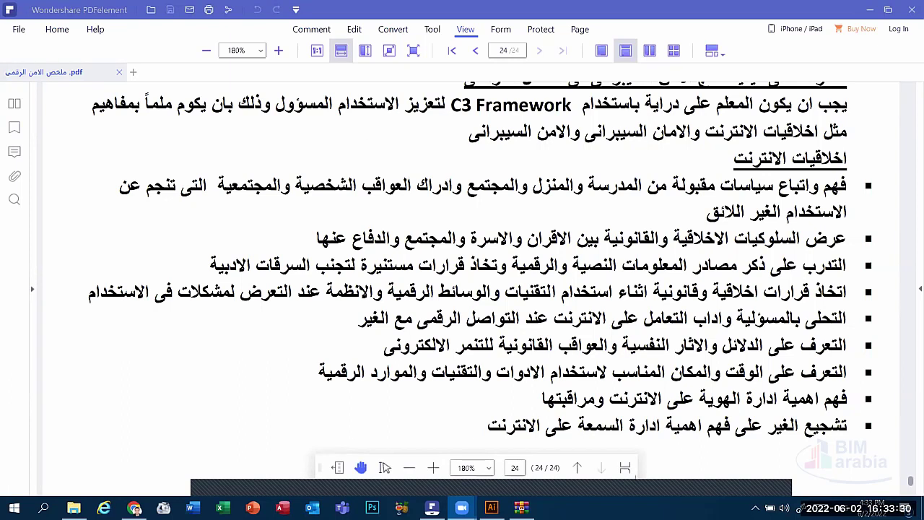
{"action": "scroll", "coordinate": [773, 461], "scroll_direction": "down", "scroll_amount": 2}
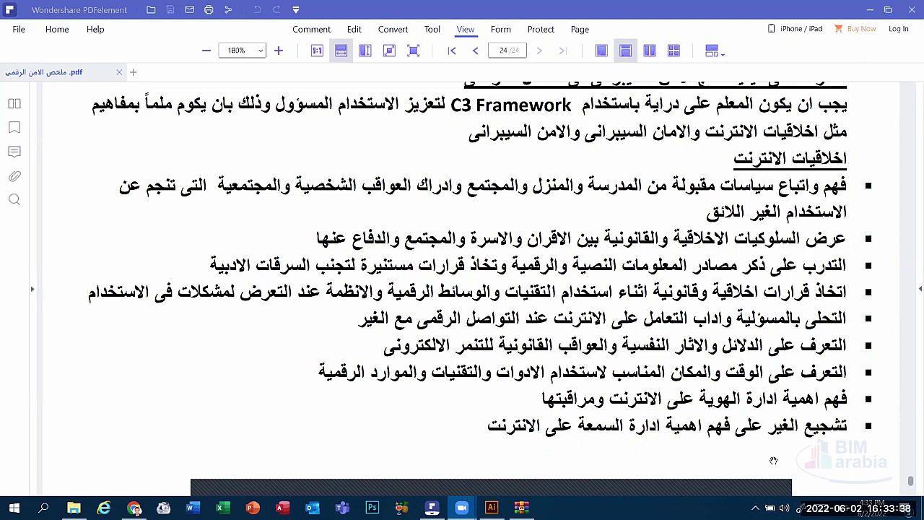
{"action": "mouse_move", "coordinate": [763, 458]}
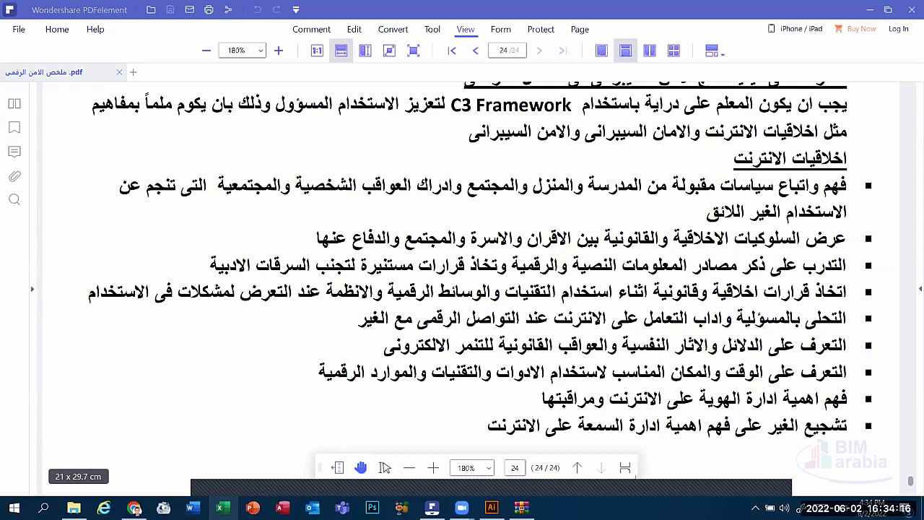
Launch Excel from the taskbar icon's jump list to open Excel Project.xlsx.
{"action": "right_click", "coordinate": [222, 507]}
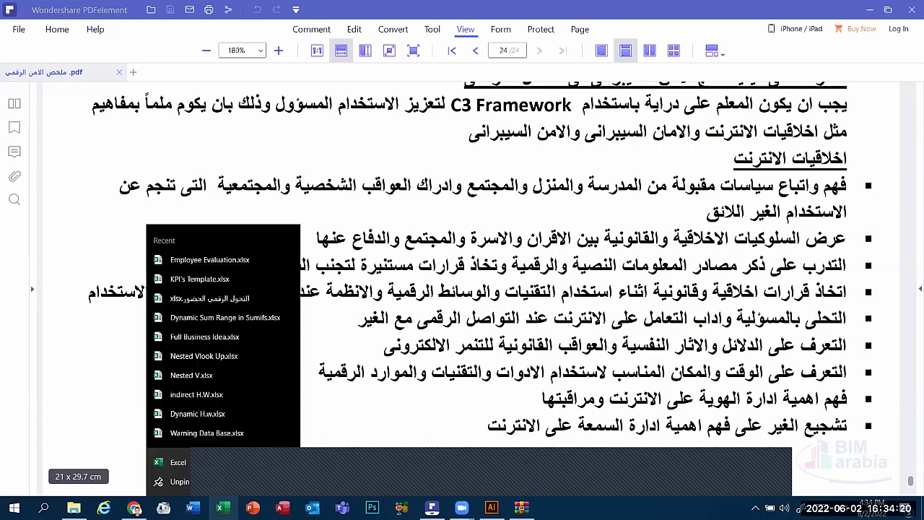
{"action": "left_click", "coordinate": [546, 433]}
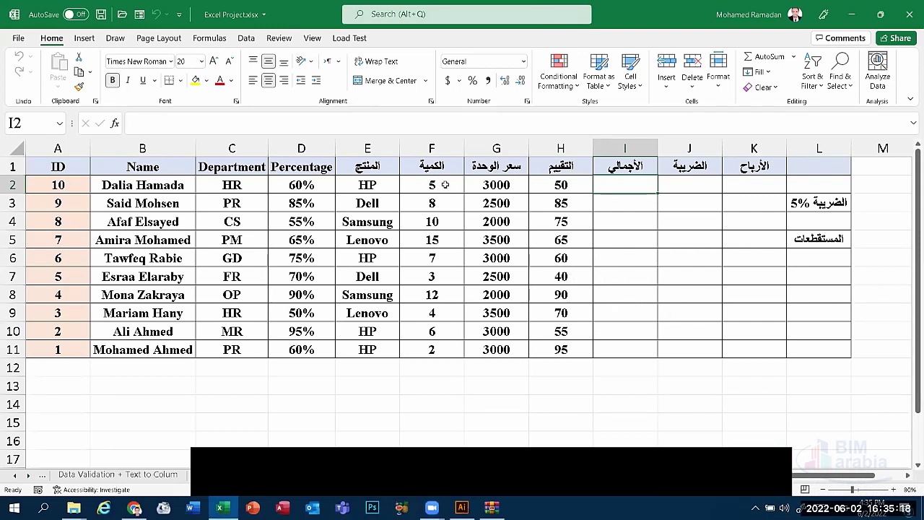
Enter the 5% tax rate in cell L2.
{"action": "left_click", "coordinate": [820, 187]}
{"action": "type", "text": "5"}
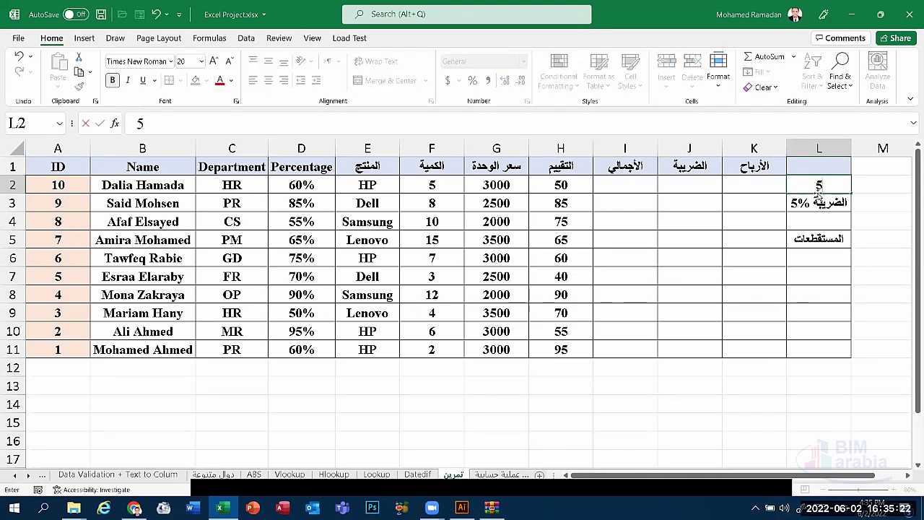
{"action": "type", "text": "%"}
{"action": "key", "text": "Return"}
{"action": "left_click", "coordinate": [689, 186]}
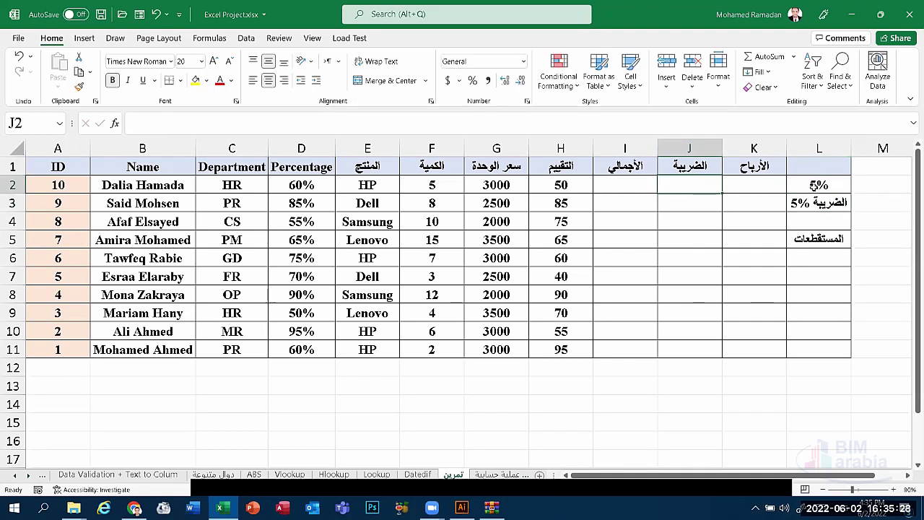
{"action": "left_click", "coordinate": [828, 242]}
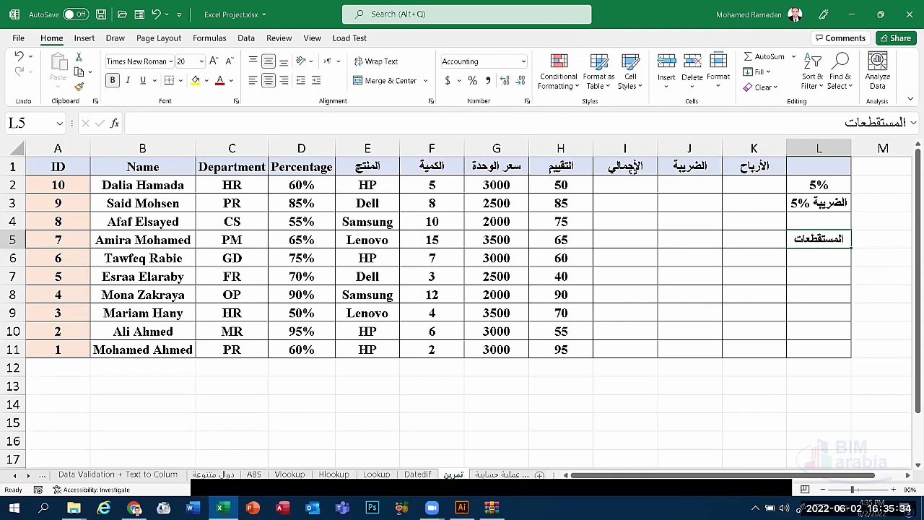
Attempt the K1 header with the wrong keyboard layout, then cancel the garbled entry.
{"action": "left_click", "coordinate": [756, 163]}
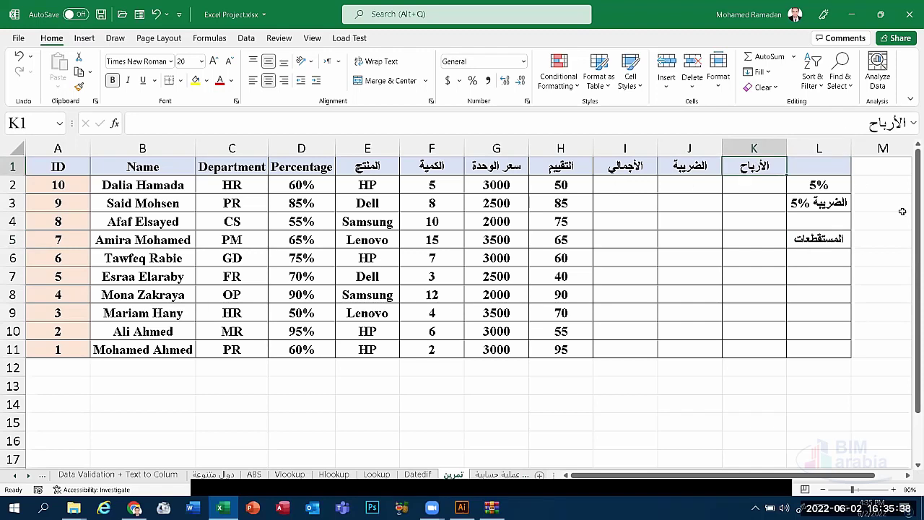
{"action": "type", "text": "hgl"}
{"action": "key", "text": "BackSpace"}
{"action": "key", "text": "BackSpace"}
{"action": "key", "text": "BackSpace"}
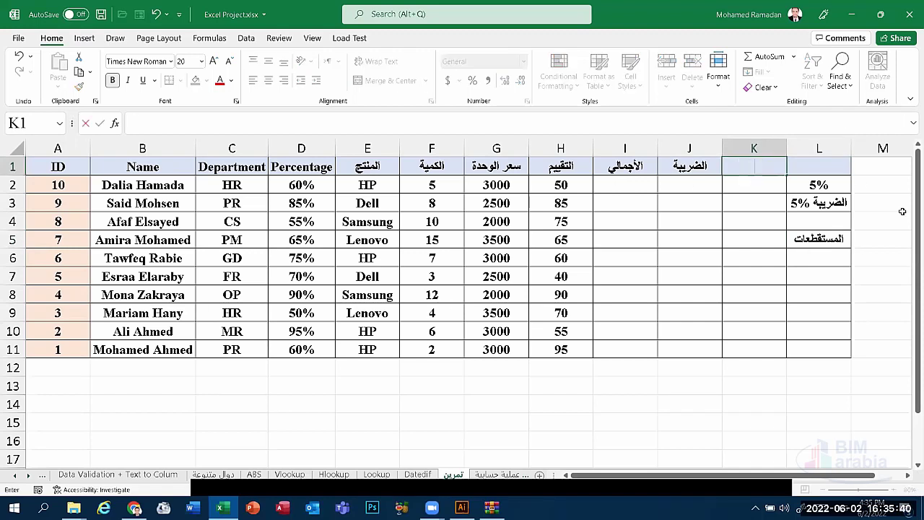
{"action": "type", "text": "hglsjr"}
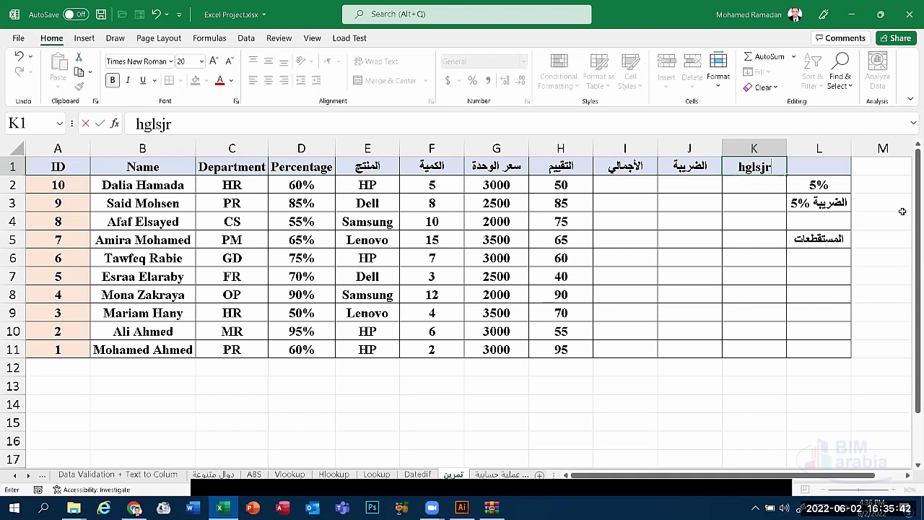
{"action": "type", "text": "'uhj"}
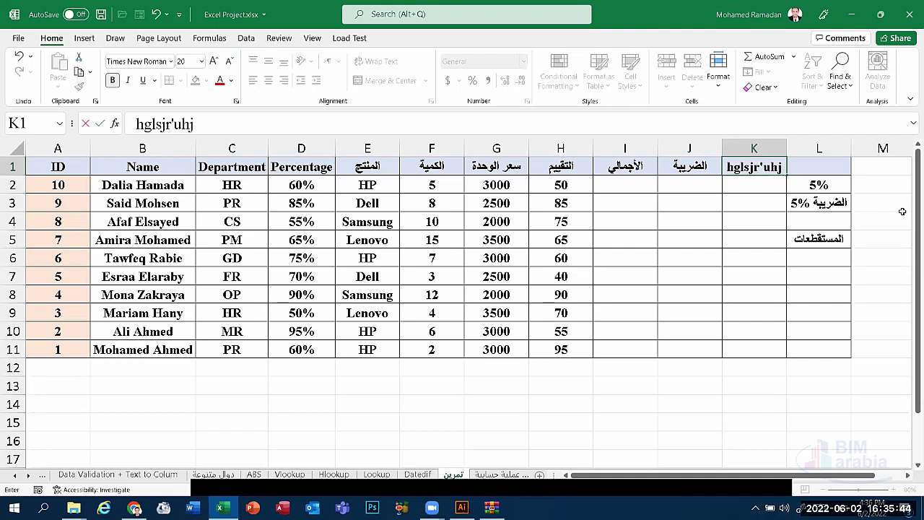
{"action": "key", "text": "BackSpace"}
{"action": "key", "text": "BackSpace"}
{"action": "key", "text": "BackSpace"}
{"action": "key", "text": "BackSpace"}
{"action": "key", "text": "BackSpace"}
{"action": "type", "text": "h"}
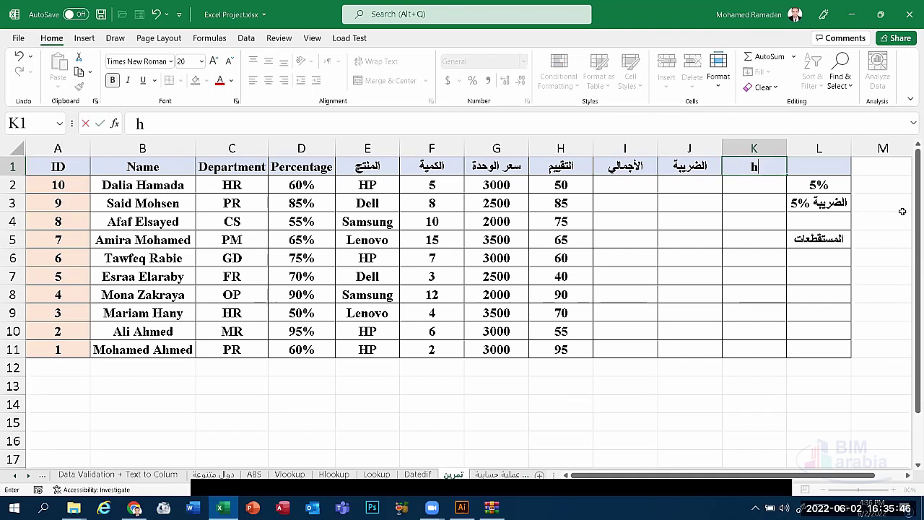
{"action": "type", "text": "glsjr'"}
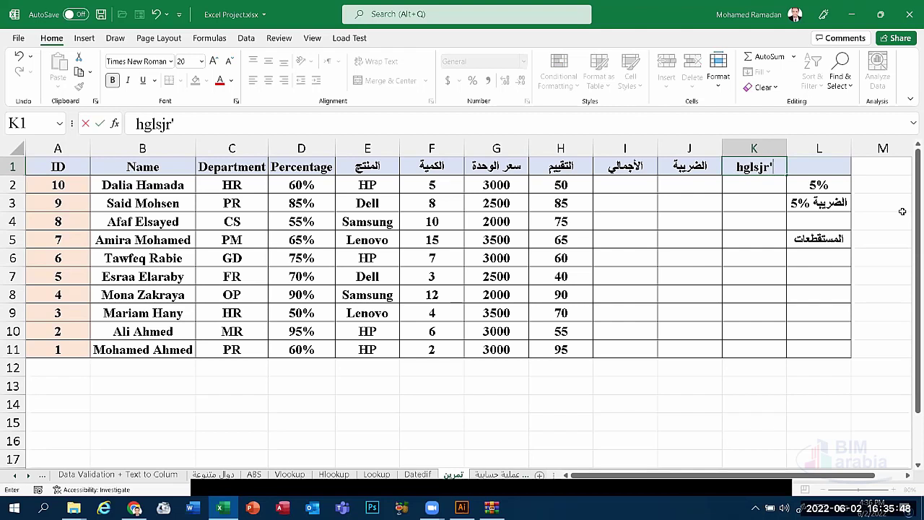
{"action": "type", "text": "uhj"}
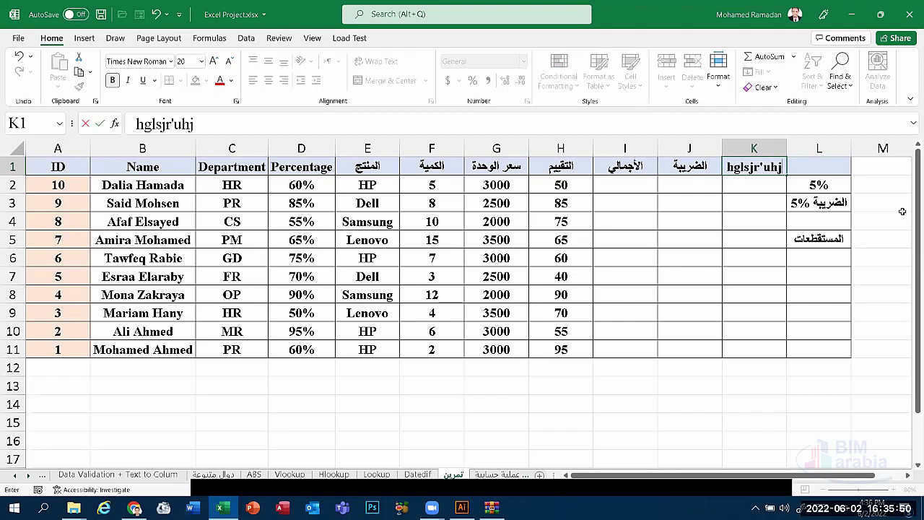
{"action": "key", "text": "BackSpace"}
{"action": "key", "text": "BackSpace"}
{"action": "key", "text": "BackSpace"}
{"action": "key", "text": "BackSpace"}
{"action": "key", "text": "BackSpace"}
{"action": "key", "text": "BackSpace"}
{"action": "type", "text": "-K1B"}
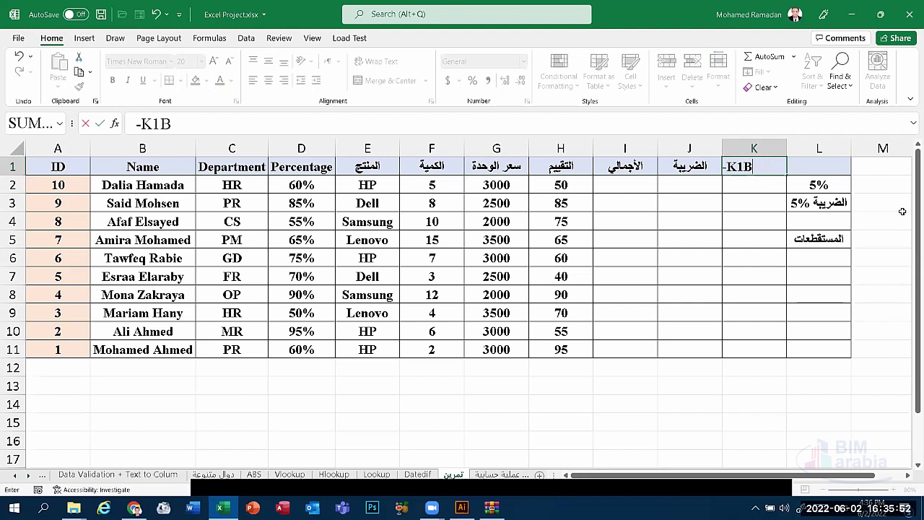
{"action": "type", "text": "/"}
{"action": "key", "text": "shift+Right"}
{"action": "key", "text": "shift+Left"}
{"action": "key", "text": "BackSpace"}
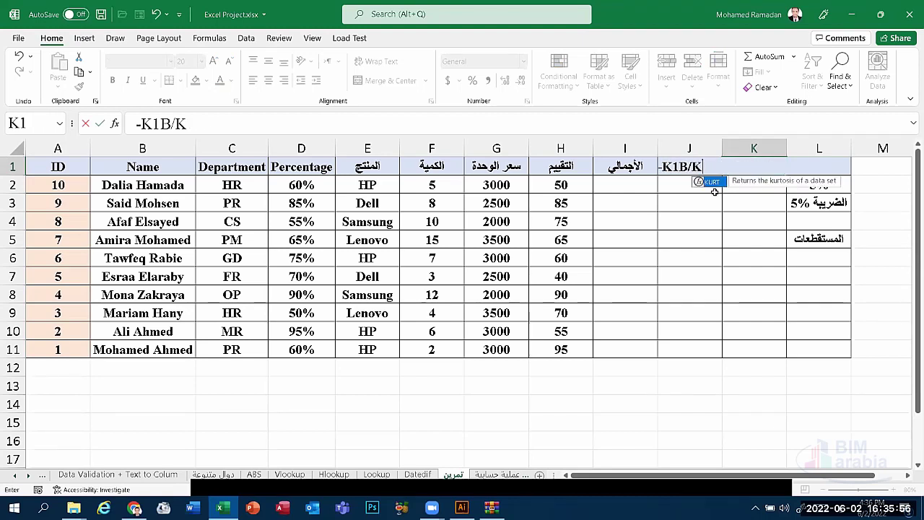
{"action": "key", "text": "Escape"}
{"action": "left_click", "coordinate": [691, 224]}
Retype the K1 header as المستقطعات, replacing الأرباح.
{"action": "left_click", "coordinate": [743, 171]}
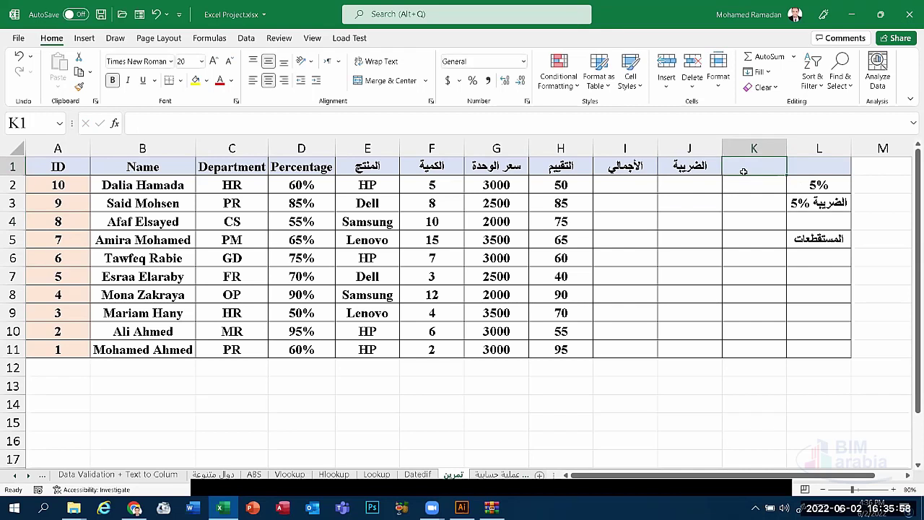
{"action": "type", "text": "الم"}
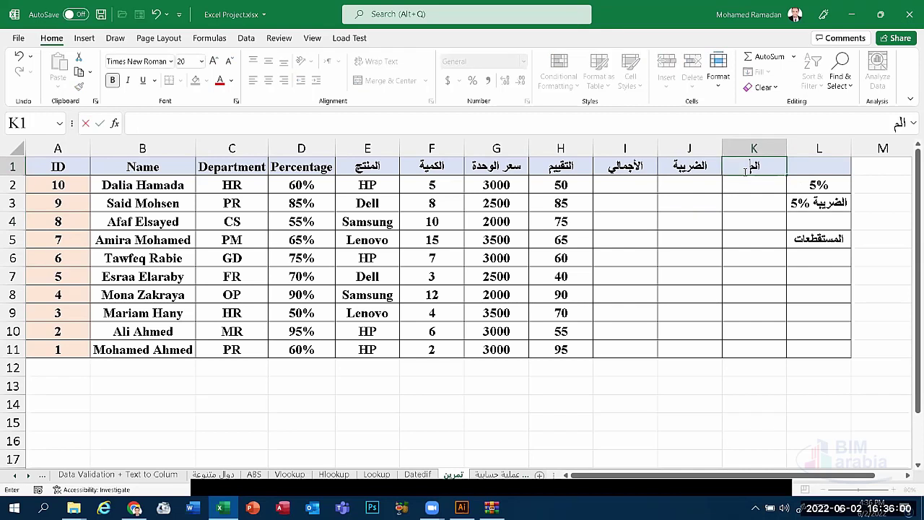
{"action": "type", "text": "تعات"}
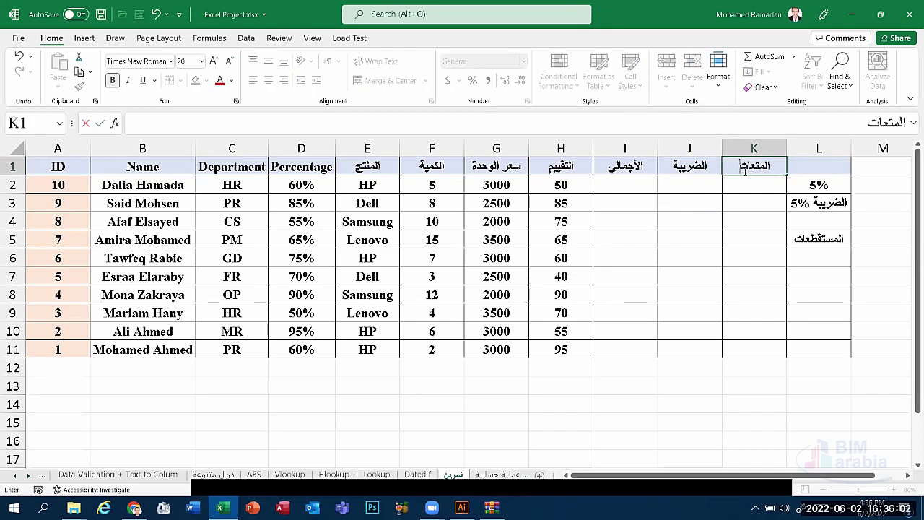
{"action": "key", "text": "BackSpace"}
{"action": "key", "text": "BackSpace"}
{"action": "key", "text": "BackSpace"}
{"action": "key", "text": "BackSpace"}
{"action": "type", "text": "س"}
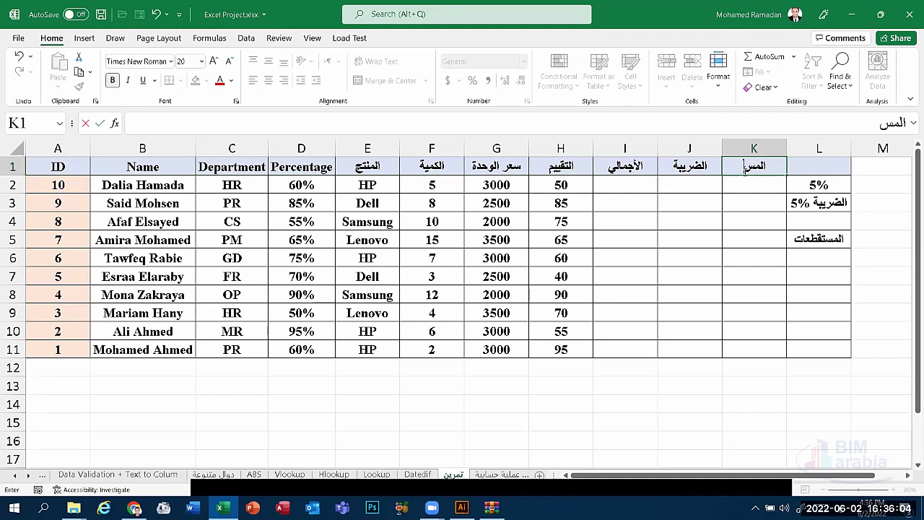
{"action": "type", "text": "تققققققققققققققققق"}
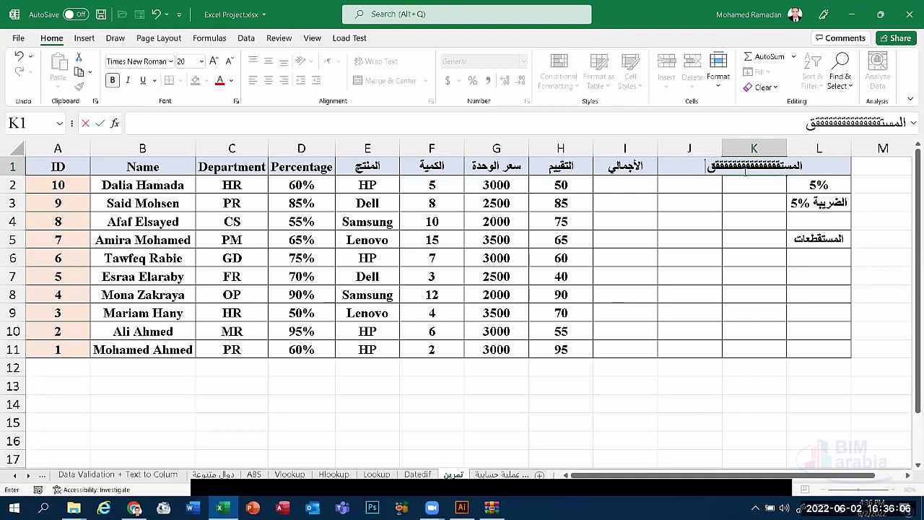
{"action": "key", "text": "BackSpace"}
{"action": "key", "text": "BackSpace"}
{"action": "key", "text": "BackSpace"}
{"action": "key", "text": "BackSpace"}
{"action": "key", "text": "BackSpace"}
{"action": "key", "text": "BackSpace"}
{"action": "key", "text": "BackSpace"}
{"action": "key", "text": "BackSpace"}
{"action": "key", "text": "BackSpace"}
{"action": "key", "text": "BackSpace"}
{"action": "key", "text": "BackSpace"}
{"action": "key", "text": "BackSpace"}
{"action": "key", "text": "BackSpace"}
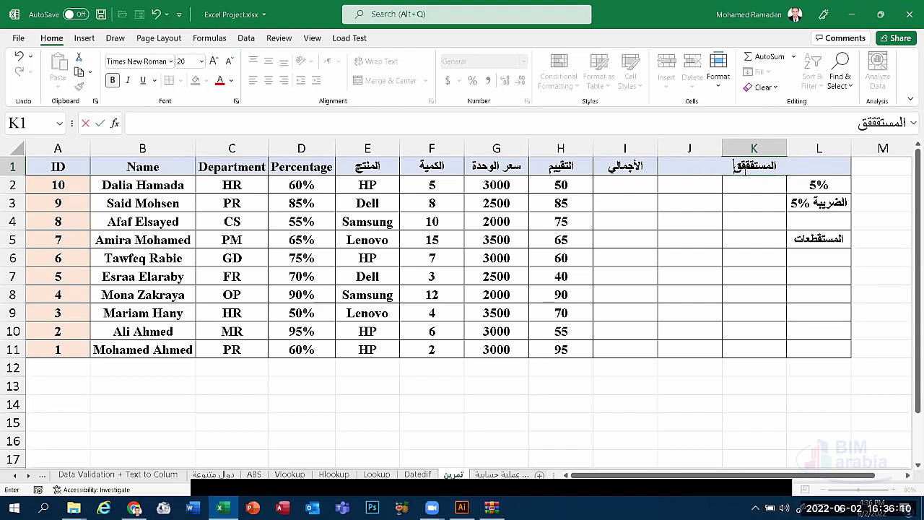
{"action": "key", "text": "BackSpace"}
{"action": "key", "text": "BackSpace"}
{"action": "key", "text": "BackSpace"}
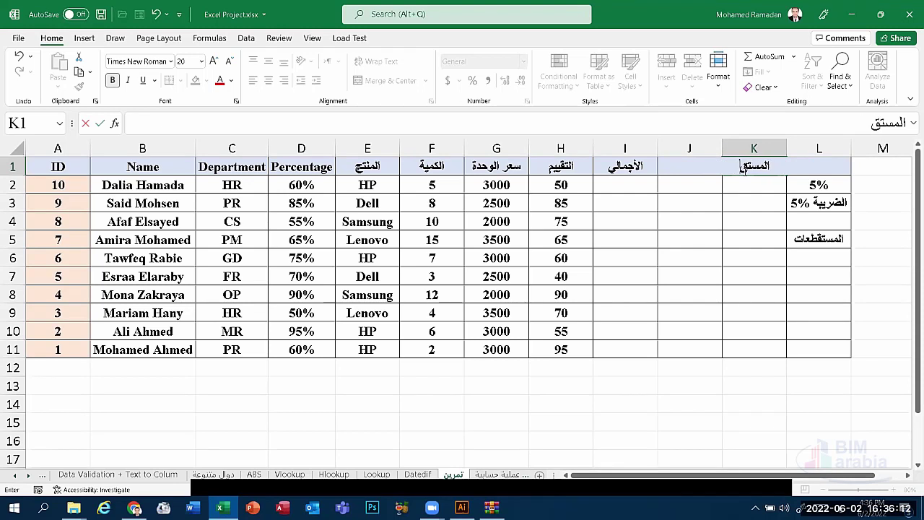
{"action": "type", "text": "طعات"}
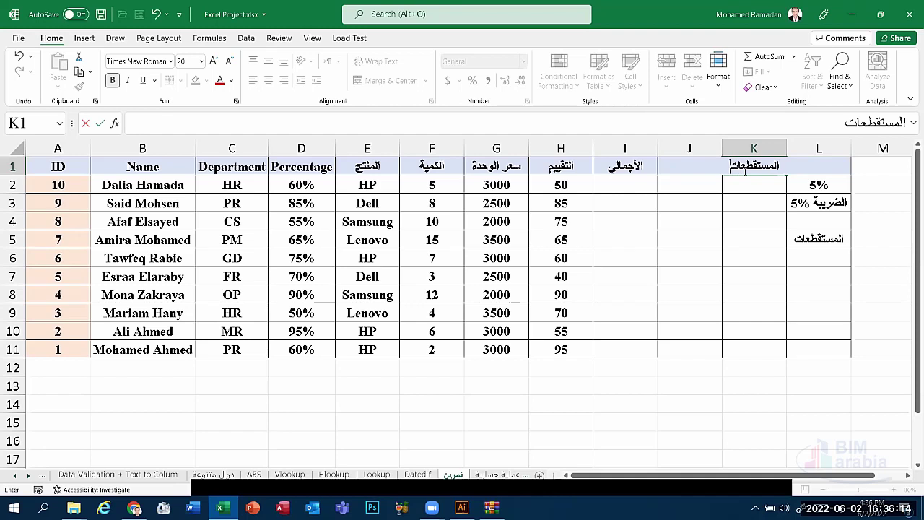
{"action": "key", "text": "Return"}
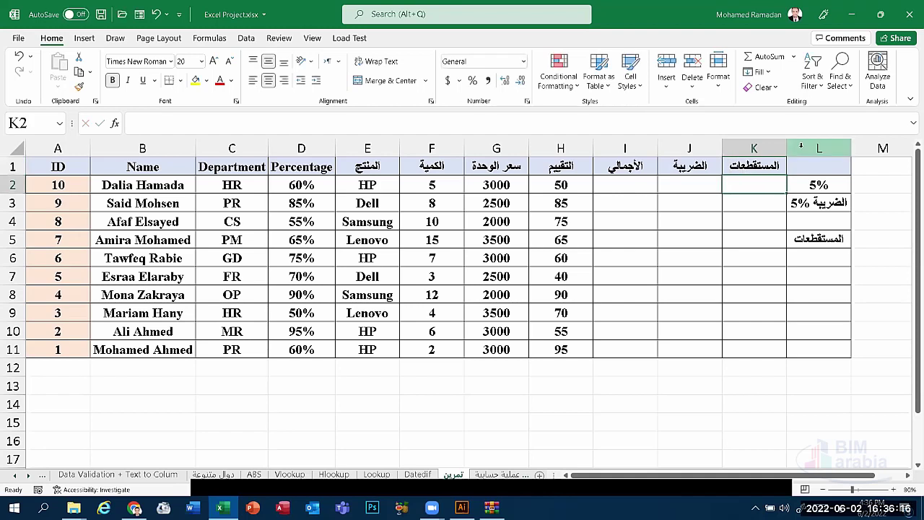
Check cells I2, J2, the 5% rate in L2 and K2, then select all of column L.
{"action": "left_click", "coordinate": [636, 183]}
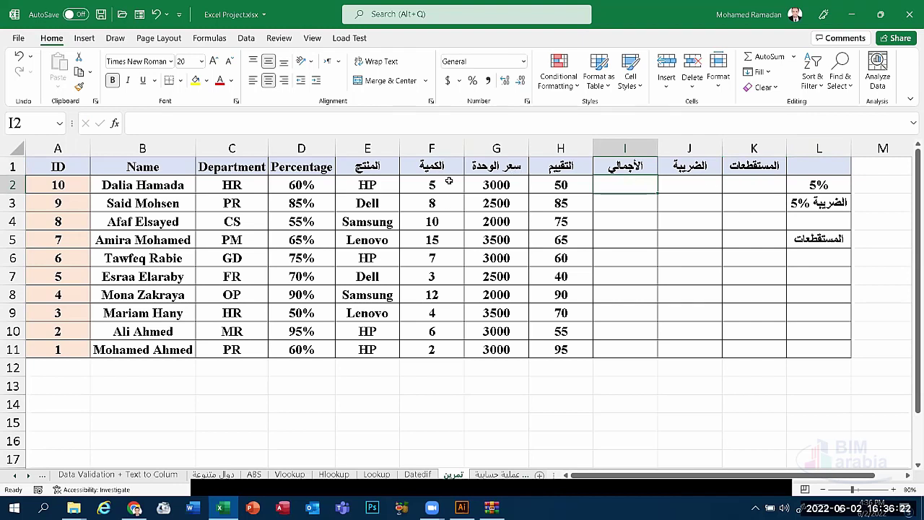
{"action": "left_click", "coordinate": [677, 182]}
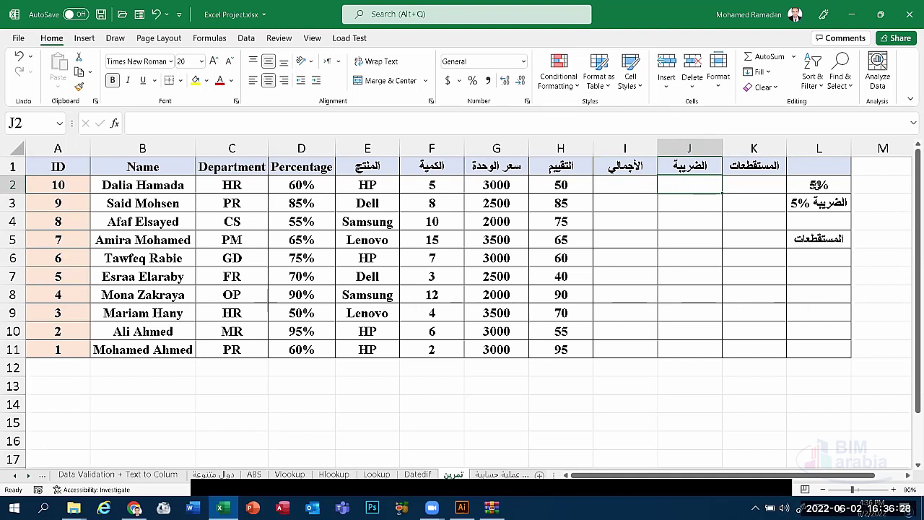
{"action": "left_click", "coordinate": [819, 184]}
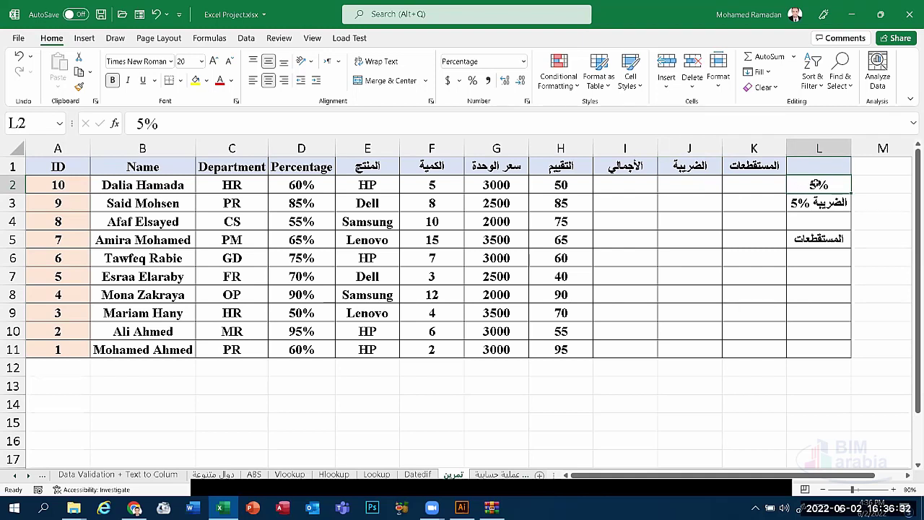
{"action": "left_click", "coordinate": [750, 187]}
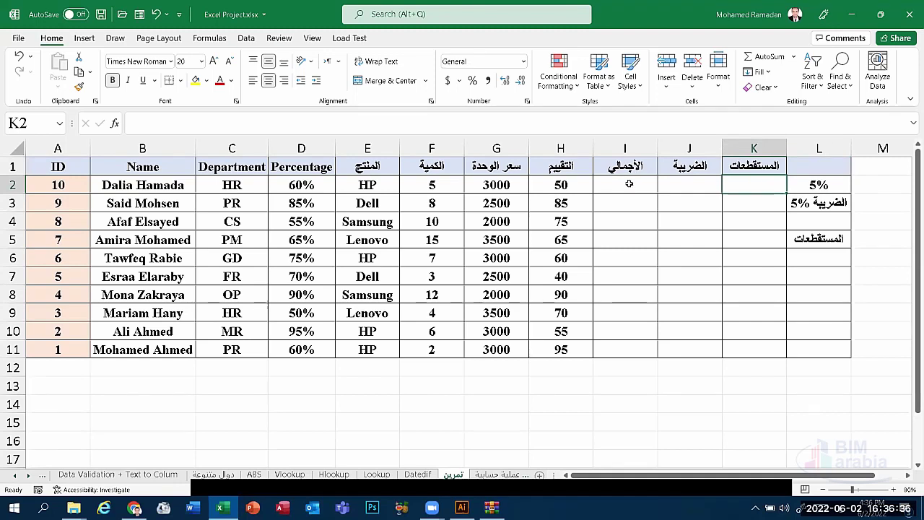
{"action": "left_click", "coordinate": [793, 148]}
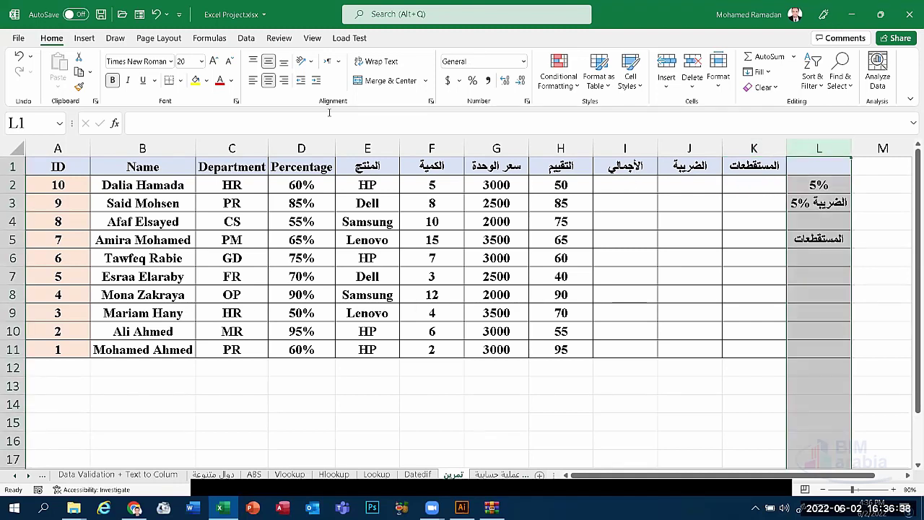
Insert a blank column at L and type the heading الأرباح in L1.
{"action": "left_click", "coordinate": [663, 65]}
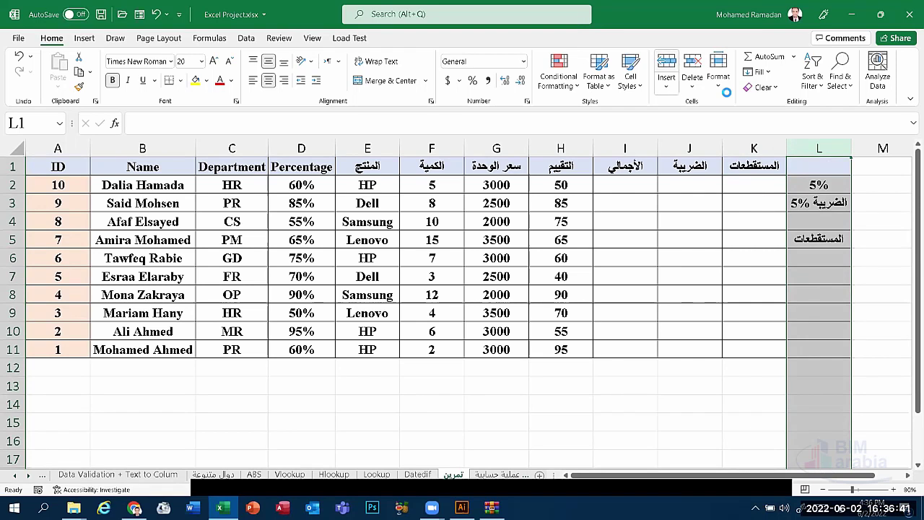
{"action": "left_click", "coordinate": [819, 170]}
{"action": "type", "text": "ا"}
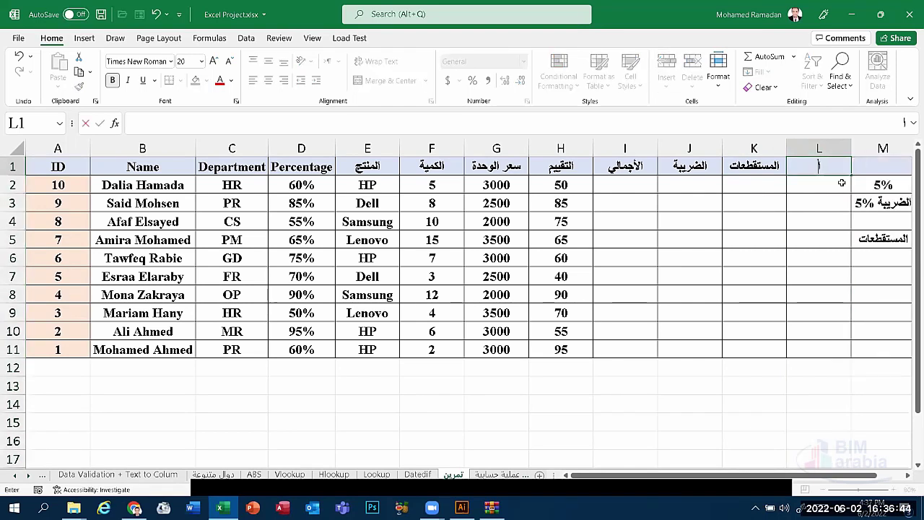
{"action": "type", "text": "لأرباح"}
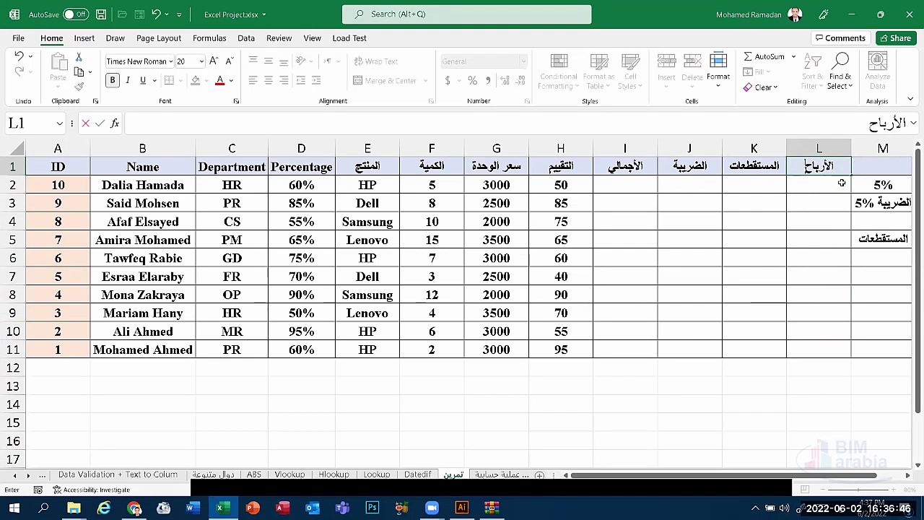
{"action": "type", "text": "ححححححححححححححححححح"}
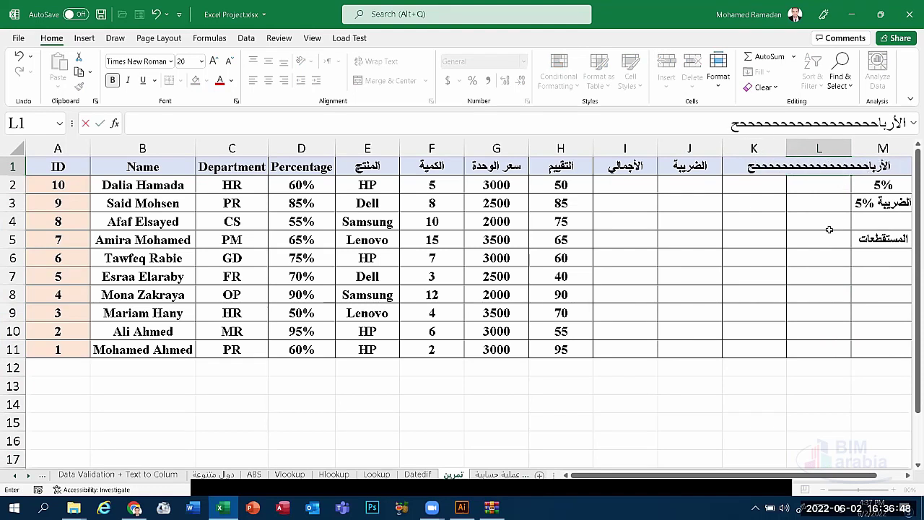
{"action": "key", "text": "BackSpace"}
{"action": "key", "text": "BackSpace"}
{"action": "key", "text": "BackSpace"}
{"action": "key", "text": "BackSpace"}
{"action": "key", "text": "BackSpace"}
{"action": "key", "text": "BackSpace"}
{"action": "key", "text": "BackSpace"}
{"action": "key", "text": "BackSpace"}
{"action": "key", "text": "BackSpace"}
{"action": "key", "text": "BackSpace"}
{"action": "key", "text": "BackSpace"}
{"action": "key", "text": "BackSpace"}
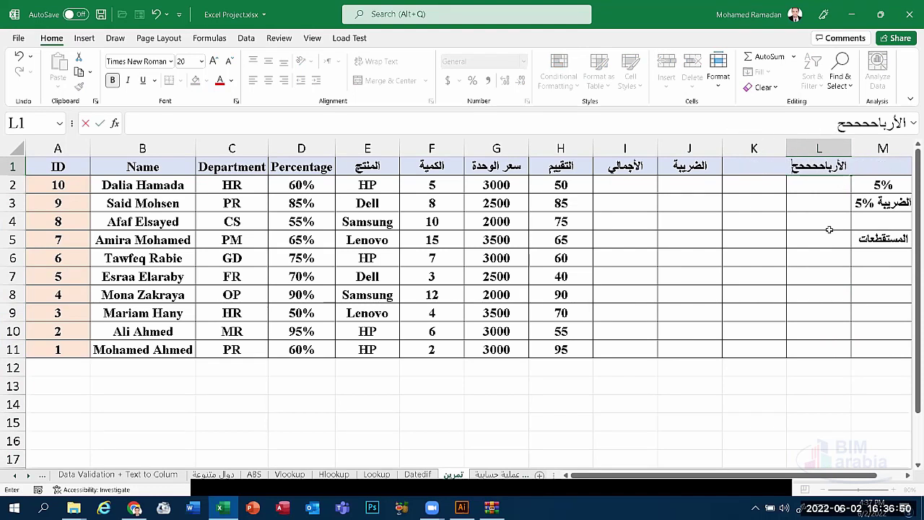
{"action": "key", "text": "BackSpace"}
{"action": "key", "text": "BackSpace"}
{"action": "key", "text": "BackSpace"}
{"action": "key", "text": "BackSpace"}
{"action": "key", "text": "BackSpace"}
{"action": "key", "text": "BackSpace"}
{"action": "key", "text": "BackSpace"}
{"action": "key", "text": "BackSpace"}
{"action": "key", "text": "BackSpace"}
{"action": "key", "text": "BackSpace"}
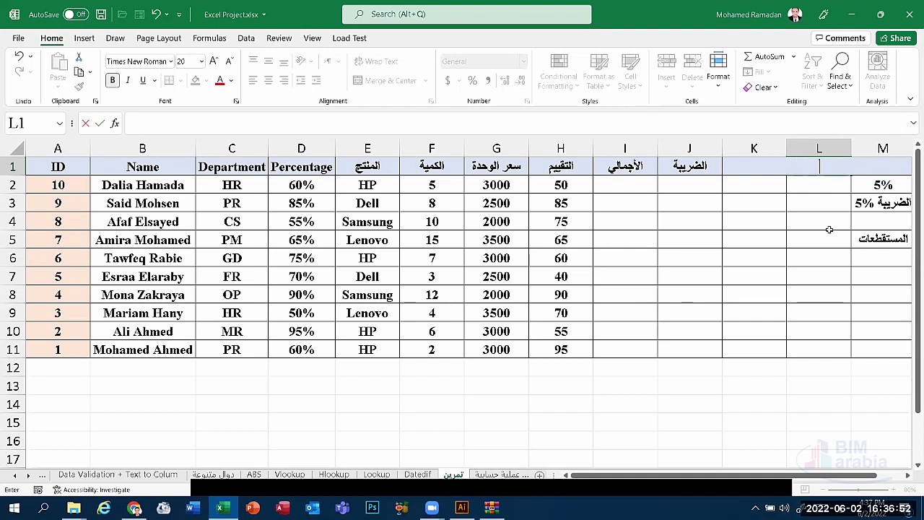
{"action": "left_click", "coordinate": [812, 223]}
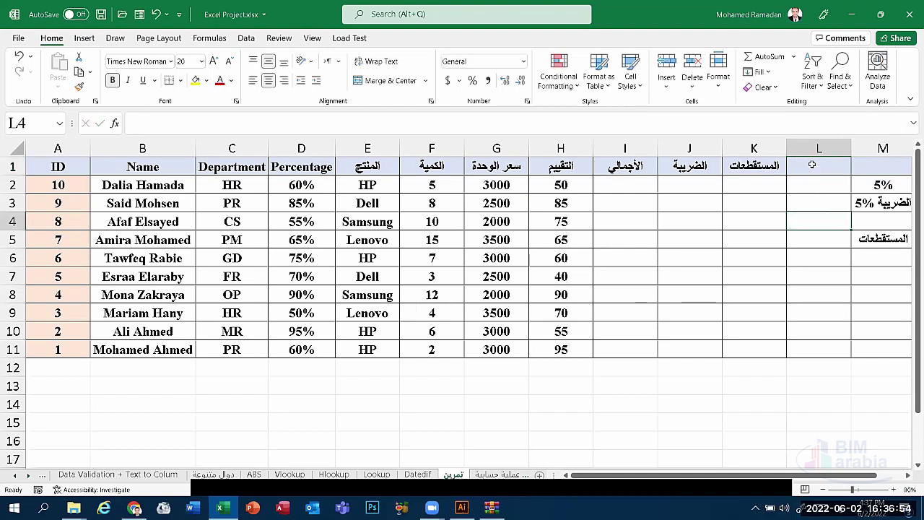
{"action": "left_click", "coordinate": [811, 166]}
{"action": "type", "text": "لأ"}
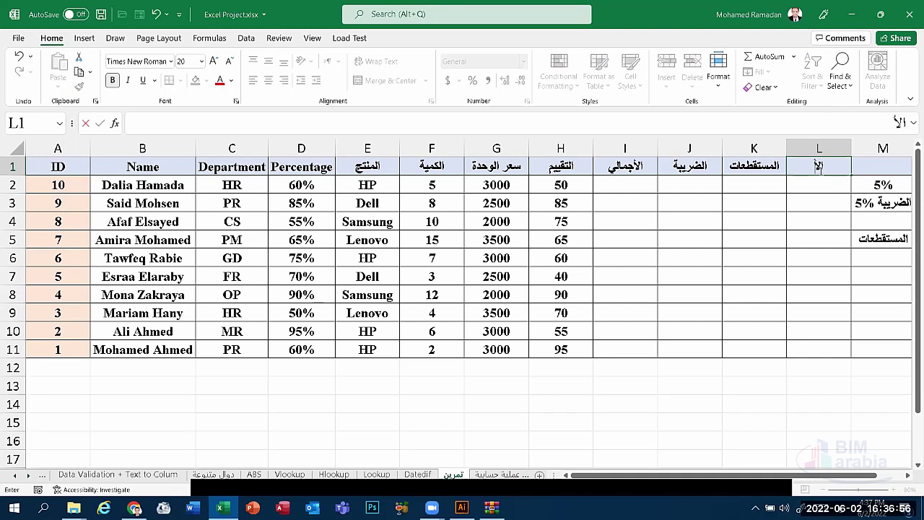
{"action": "type", "text": "رباح"}
{"action": "key", "text": "Return"}
Correct the L1 heading to الأرباح, then select column I.
{"action": "left_click", "coordinate": [820, 167]}
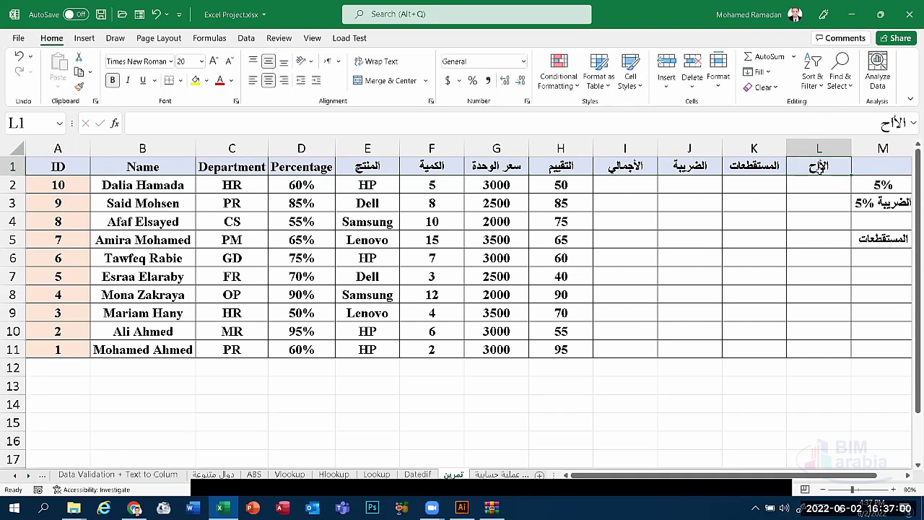
{"action": "type", "text": "ا"}
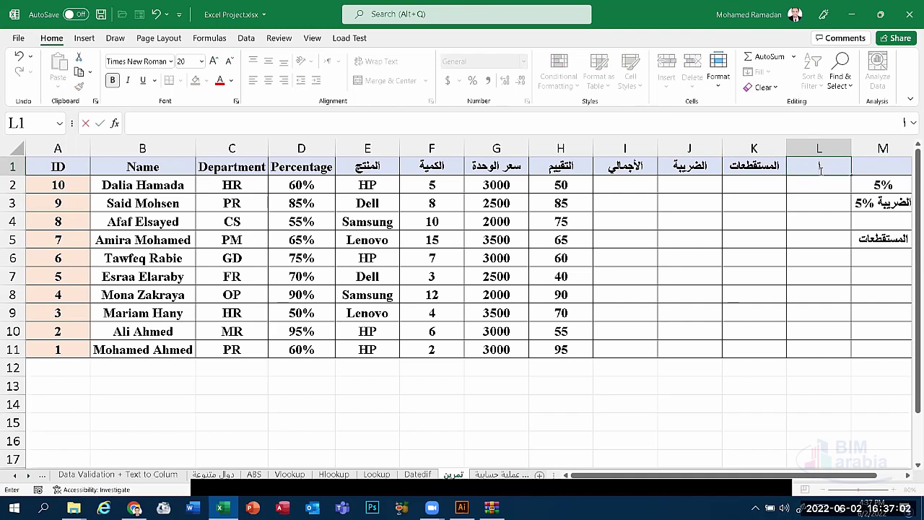
{"action": "type", "text": "ر"}
{"action": "key", "text": "BackSpace"}
{"action": "type", "text": "لأ"}
{"action": "type", "text": "ررررررررررررررررررررررب"}
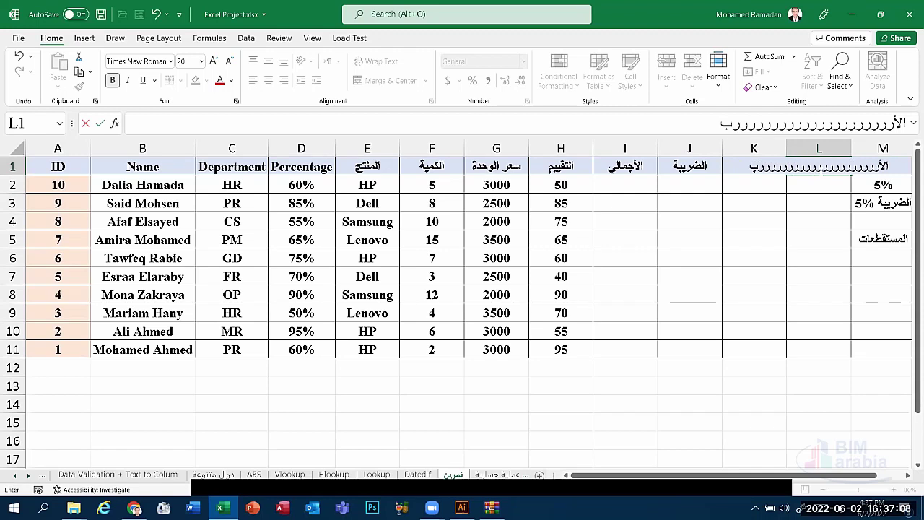
{"action": "key", "text": "BackSpace"}
{"action": "key", "text": "BackSpace"}
{"action": "key", "text": "BackSpace"}
{"action": "key", "text": "BackSpace"}
{"action": "key", "text": "BackSpace"}
{"action": "key", "text": "BackSpace"}
{"action": "key", "text": "BackSpace"}
{"action": "key", "text": "BackSpace"}
{"action": "key", "text": "BackSpace"}
{"action": "key", "text": "BackSpace"}
{"action": "key", "text": "BackSpace"}
{"action": "key", "text": "BackSpace"}
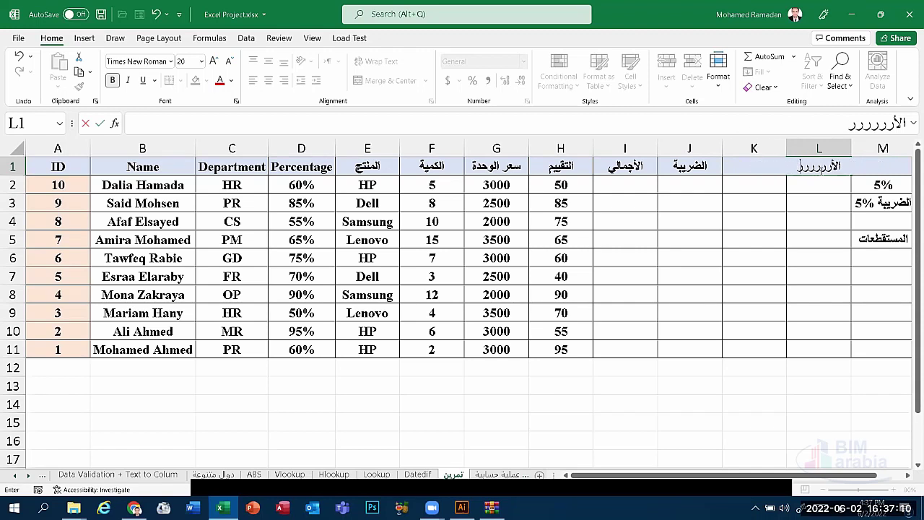
{"action": "key", "text": "BackSpace"}
{"action": "key", "text": "BackSpace"}
{"action": "key", "text": "BackSpace"}
{"action": "key", "text": "BackSpace"}
{"action": "key", "text": "BackSpace"}
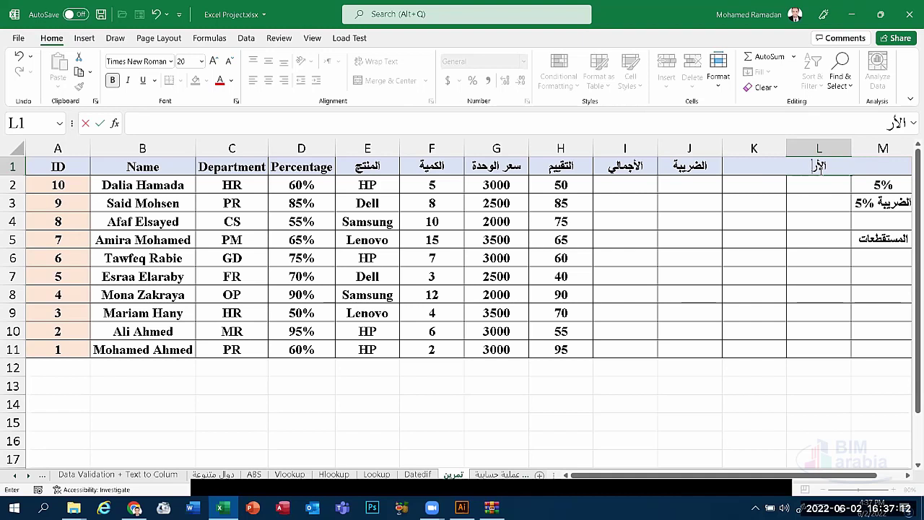
{"action": "type", "text": "ب"}
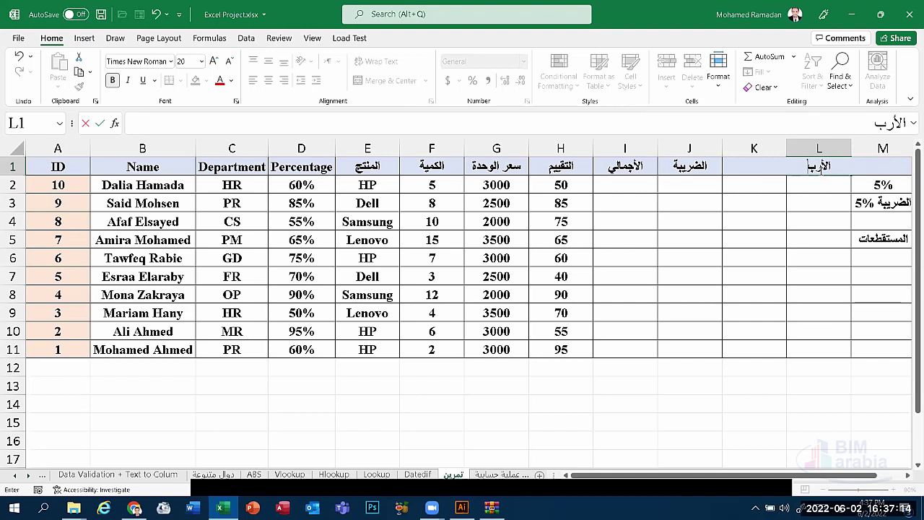
{"action": "type", "text": "اح"}
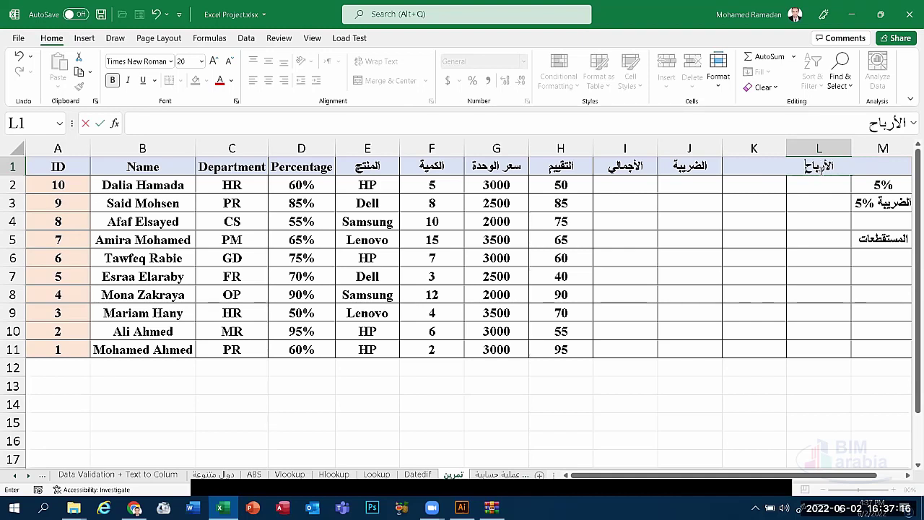
{"action": "key", "text": "Return"}
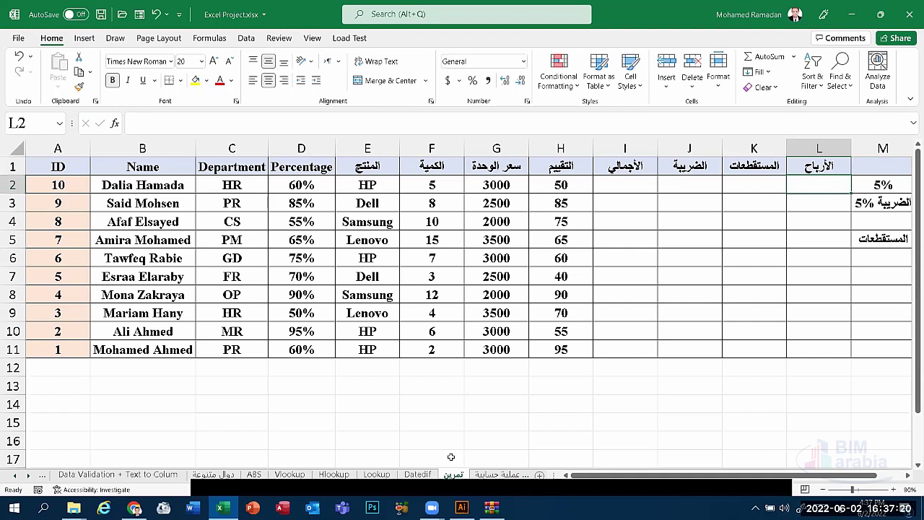
{"action": "left_click", "coordinate": [593, 155]}
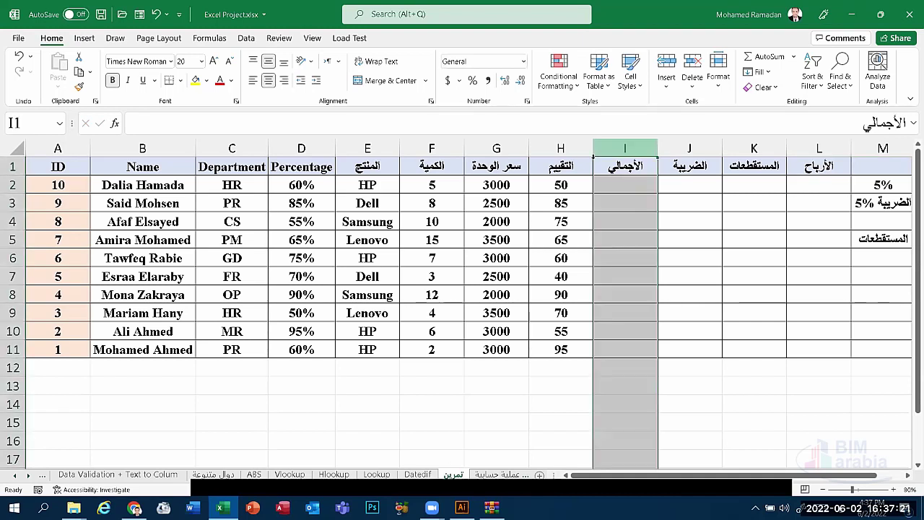
Insert a new column I headed رأس المال المستثمر and AutoFit its width.
{"action": "left_click", "coordinate": [666, 65]}
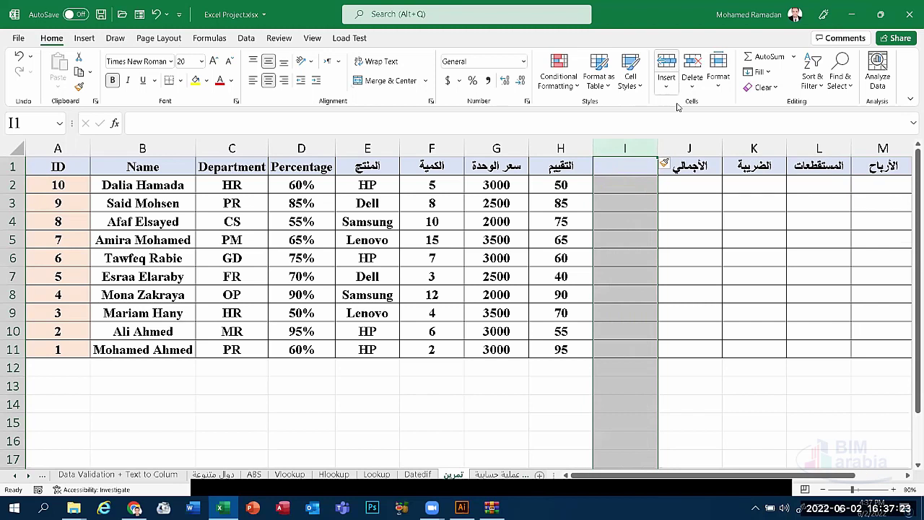
{"action": "left_click", "coordinate": [630, 167]}
{"action": "double_click", "coordinate": [630, 168]}
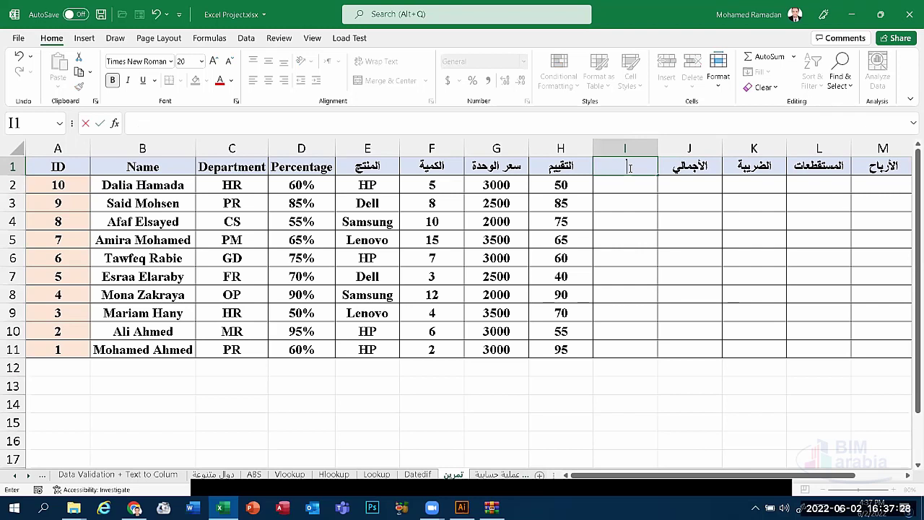
{"action": "type", "text": "رأس"}
{"action": "type", "text": " المال"}
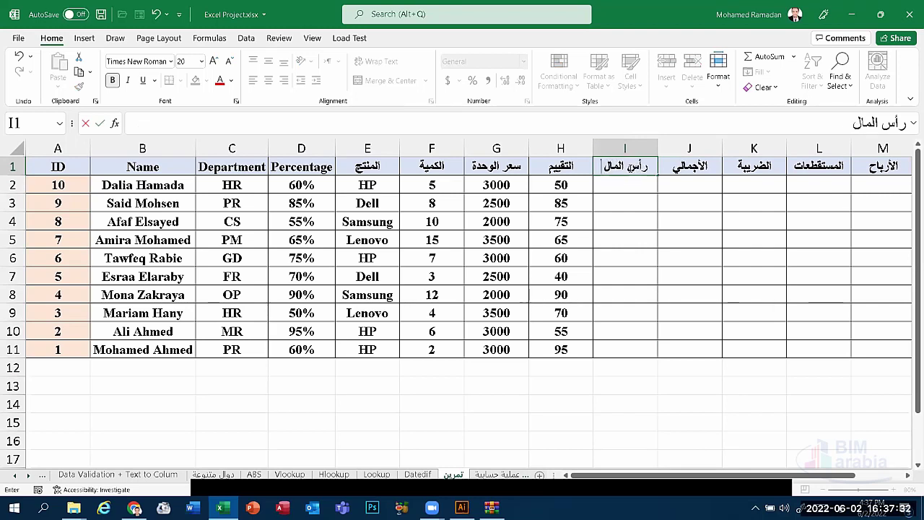
{"action": "type", "text": " ا"}
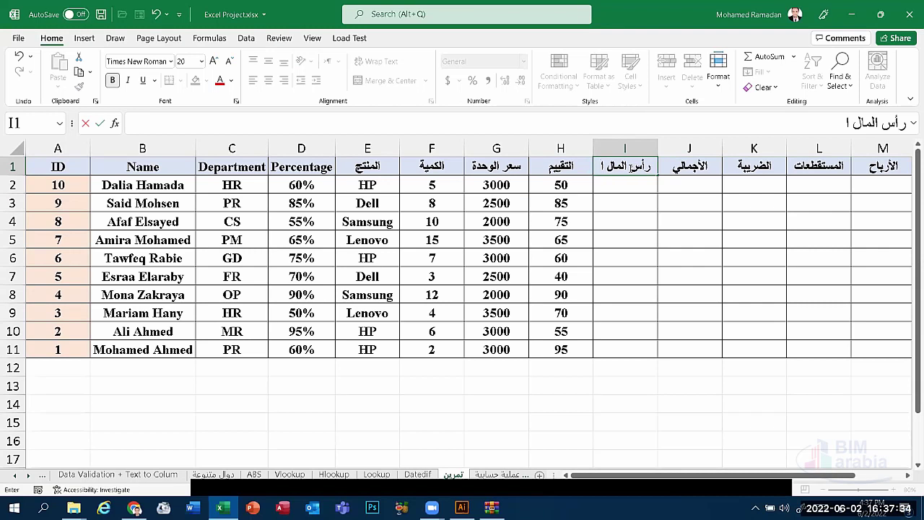
{"action": "type", "text": "لمس"}
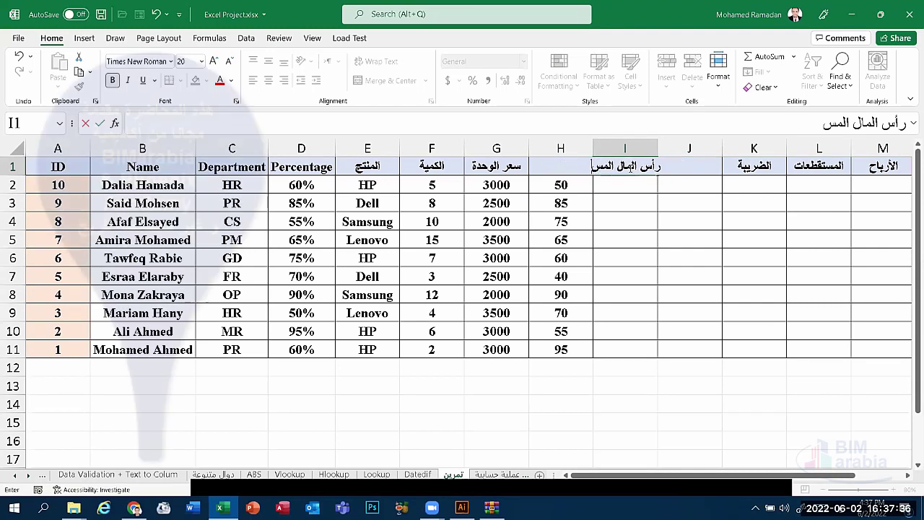
{"action": "type", "text": "تثمر"}
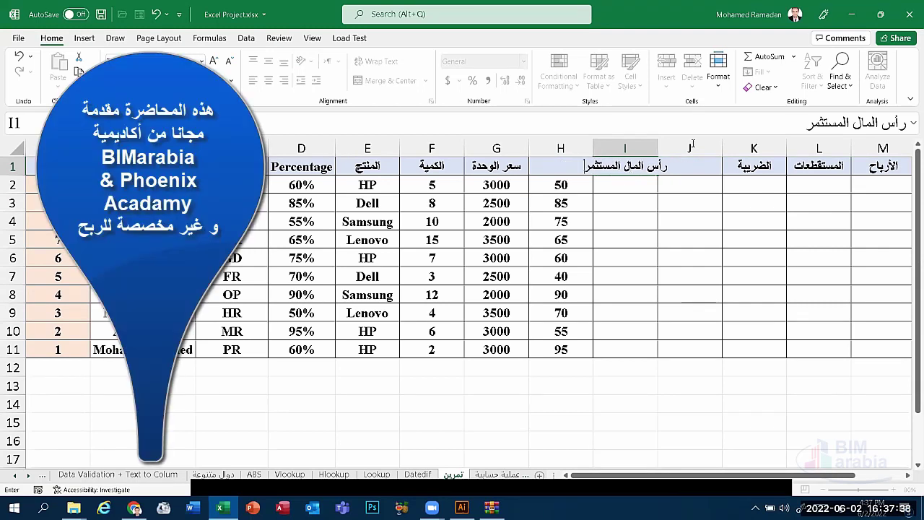
{"action": "key", "text": "Return"}
{"action": "double_click", "coordinate": [658, 148]}
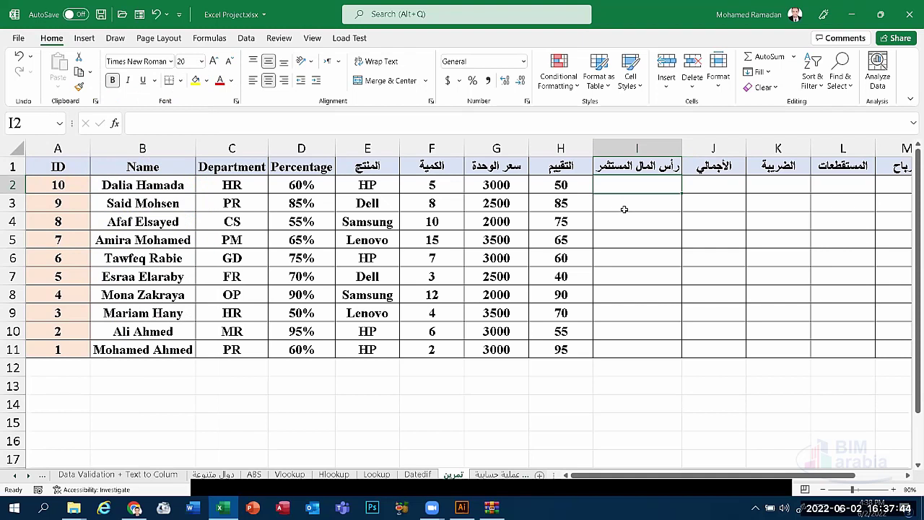
Enter invested capital 15000, 10000, 5000, 20000, 10000 and 5000 in I2:I7.
{"action": "type", "text": "15000"}
{"action": "key", "text": "Return"}
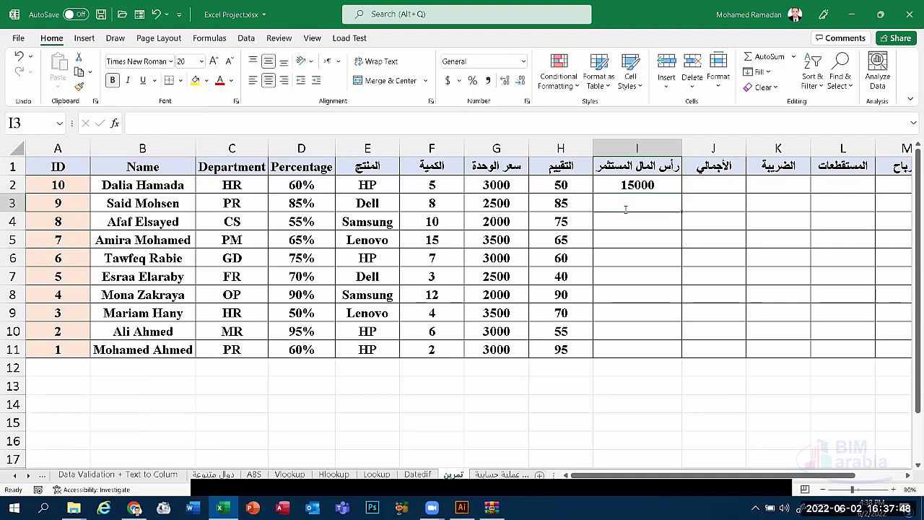
{"action": "type", "text": "100000000000000000000"}
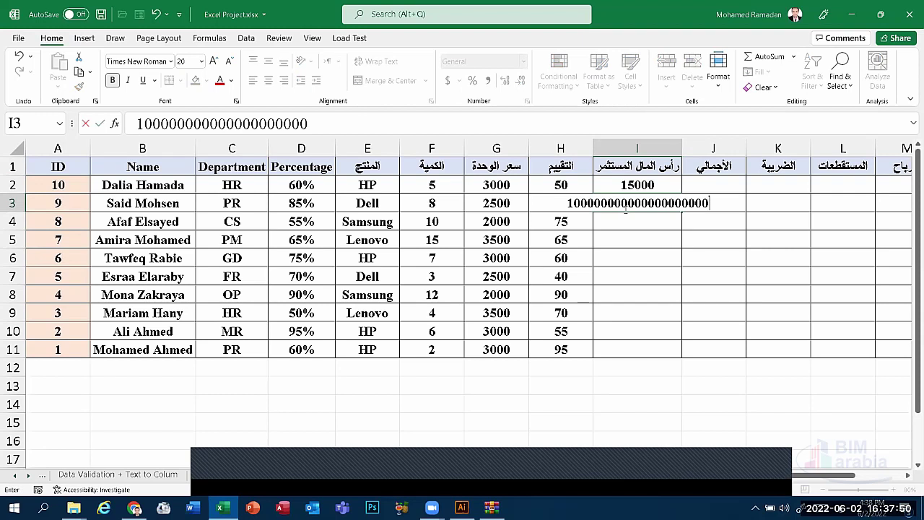
{"action": "key", "text": "BackSpace"}
{"action": "key", "text": "BackSpace"}
{"action": "key", "text": "BackSpace"}
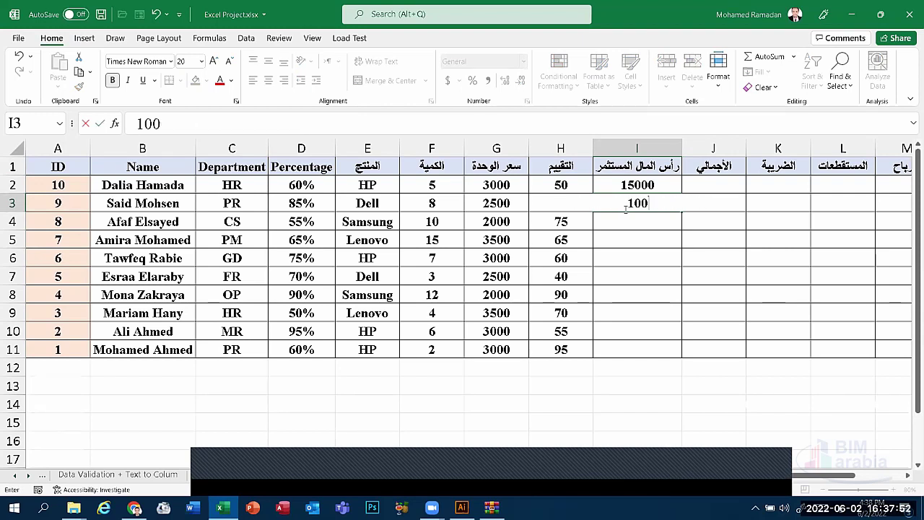
{"action": "type", "text": "0"}
{"action": "type", "text": "00"}
{"action": "key", "text": "Return"}
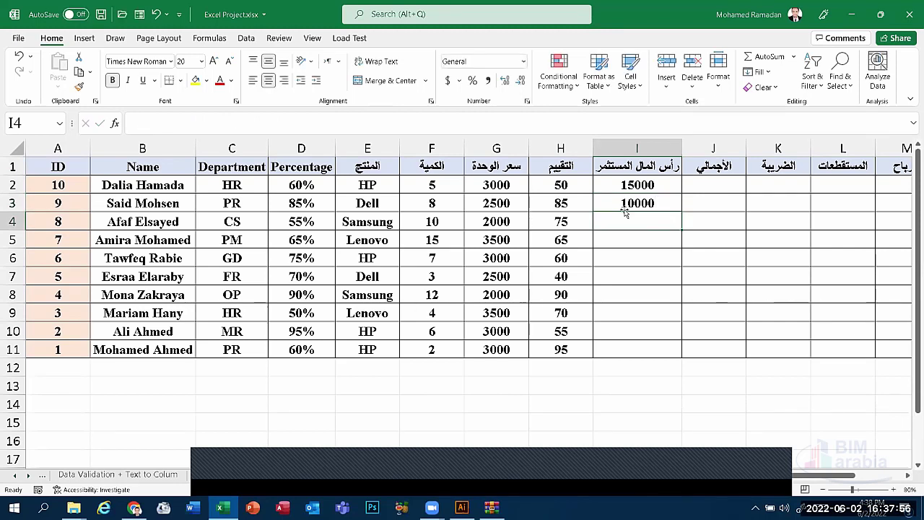
{"action": "type", "text": "5000"}
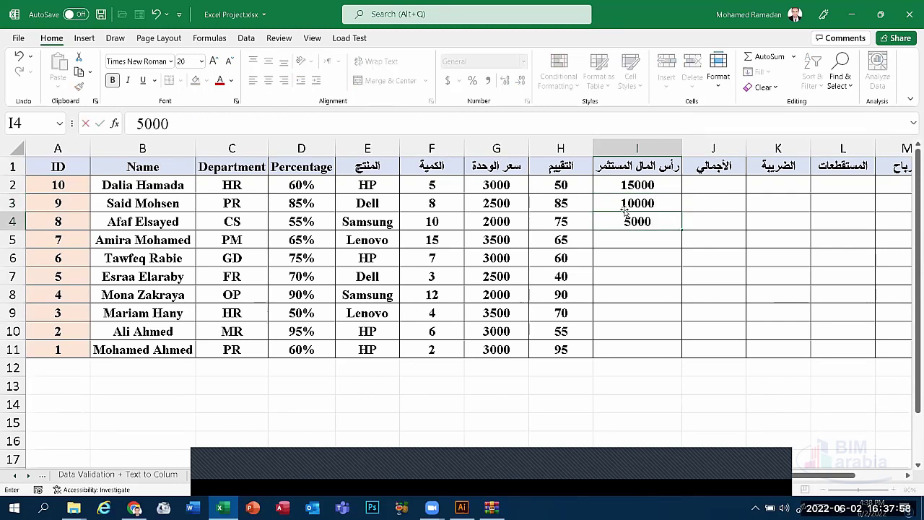
{"action": "key", "text": "Return"}
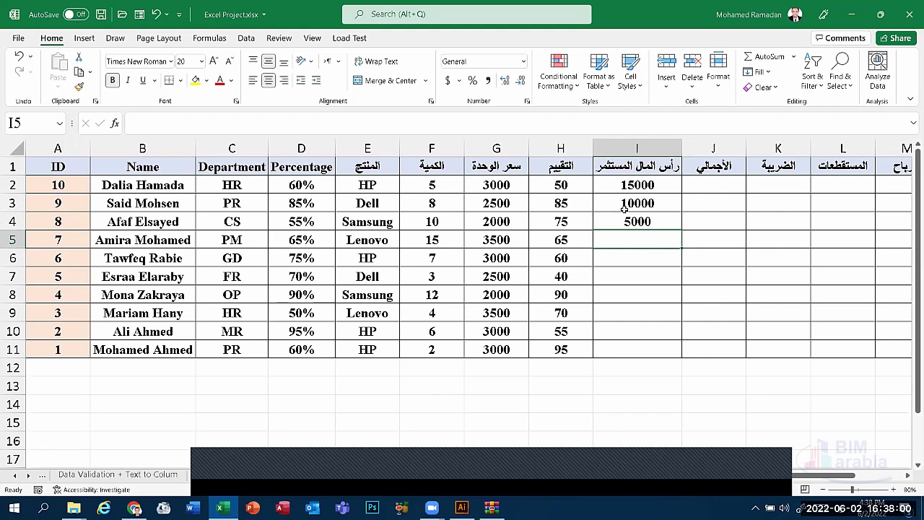
{"action": "type", "text": "200"}
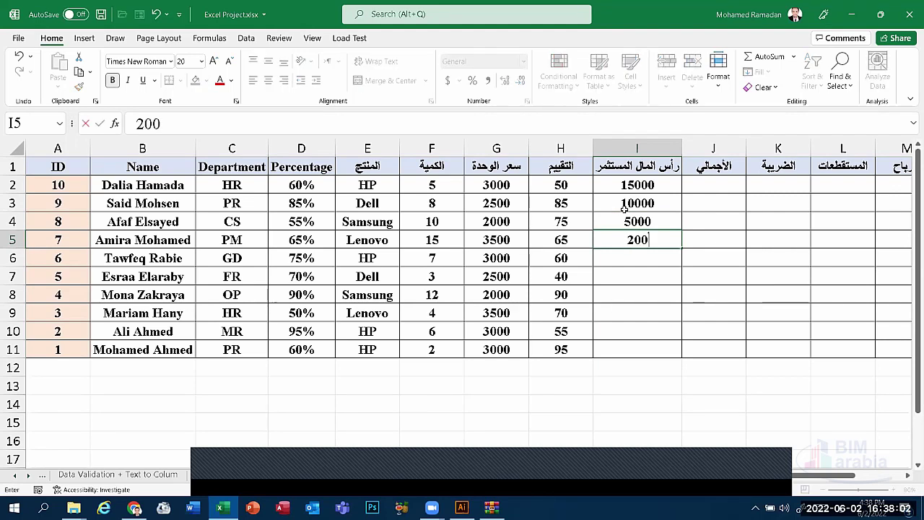
{"action": "type", "text": "00"}
{"action": "key", "text": "Return"}
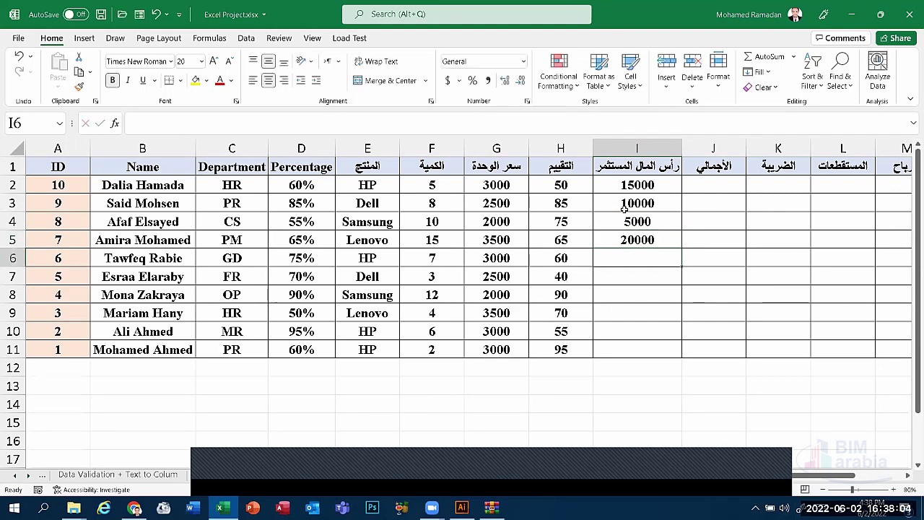
{"action": "type", "text": "100"}
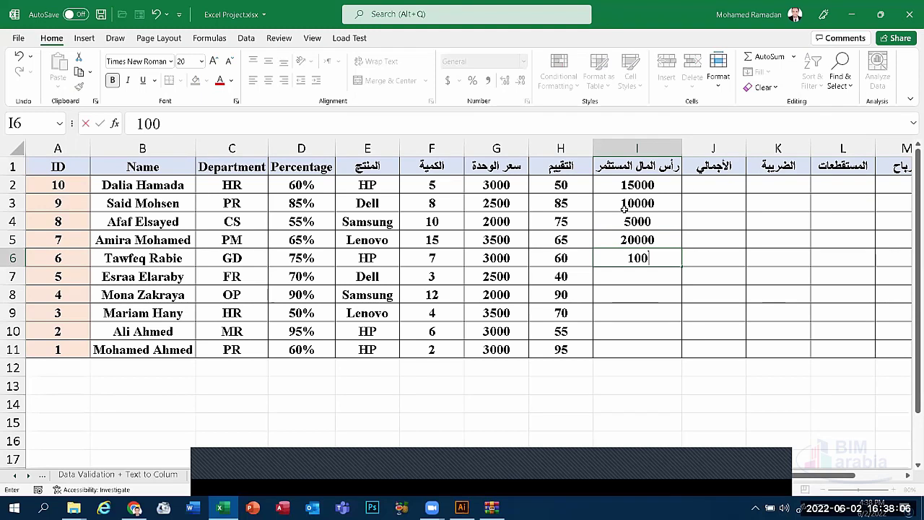
{"action": "type", "text": "00"}
{"action": "key", "text": "Return"}
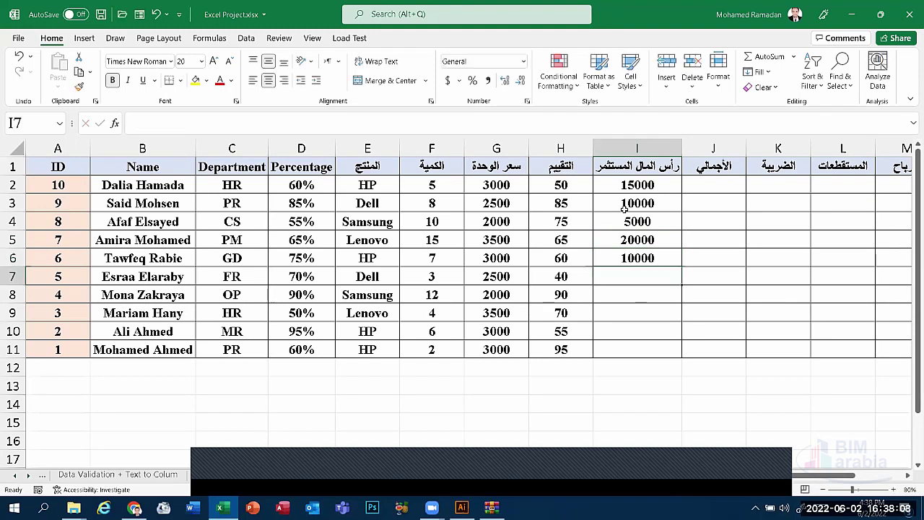
{"action": "type", "text": "5000"}
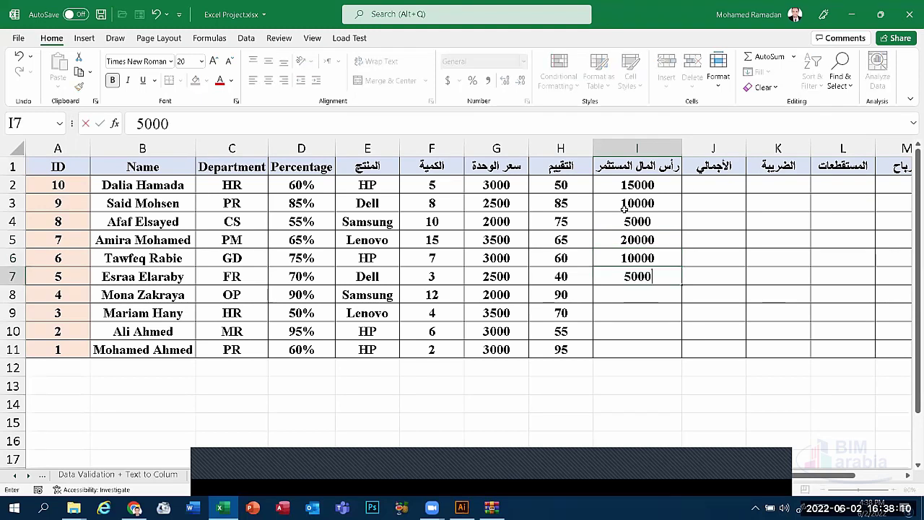
{"action": "key", "text": "Left"}
{"action": "key", "text": "Left"}
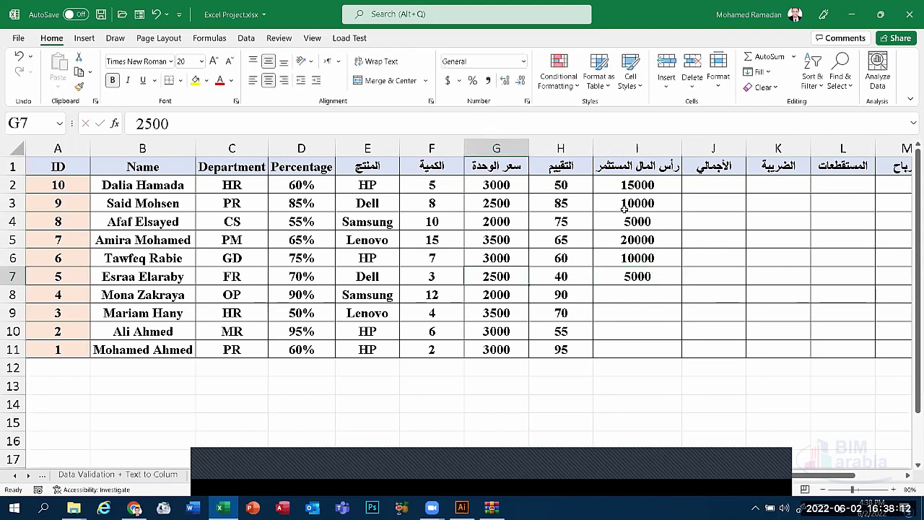
{"action": "key", "text": "Left"}
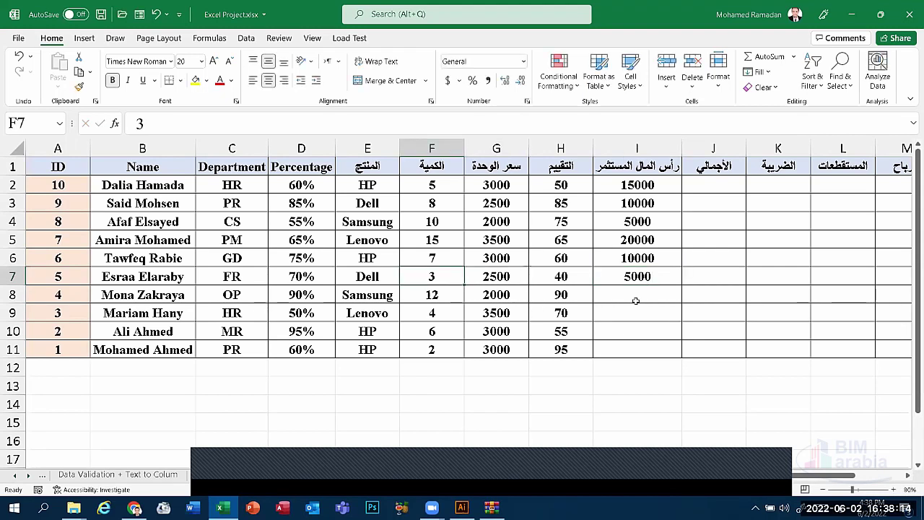
Enter 8000, 12000, 18000 and 25000 in I8:I11, then scroll right to the rate notes.
{"action": "left_click", "coordinate": [633, 298]}
{"action": "type", "text": "00"}
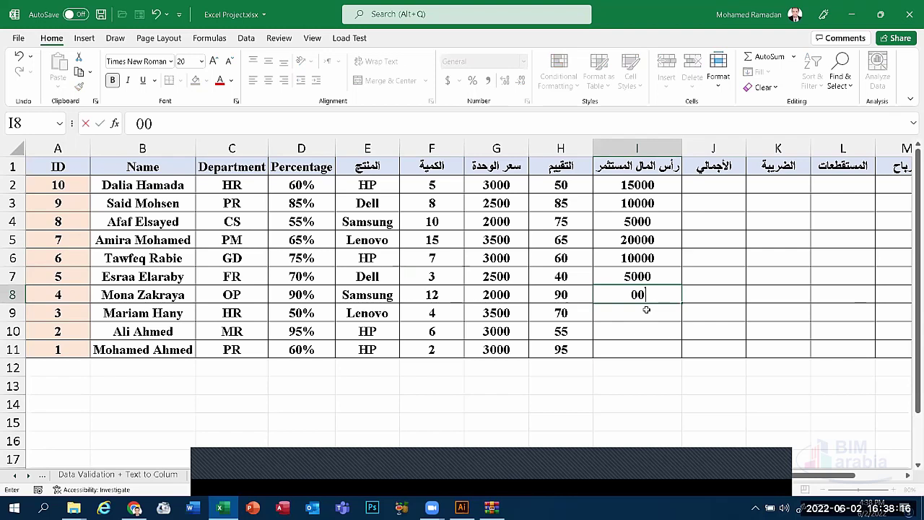
{"action": "key", "text": "BackSpace"}
{"action": "type", "text": "8000"}
{"action": "key", "text": "Return"}
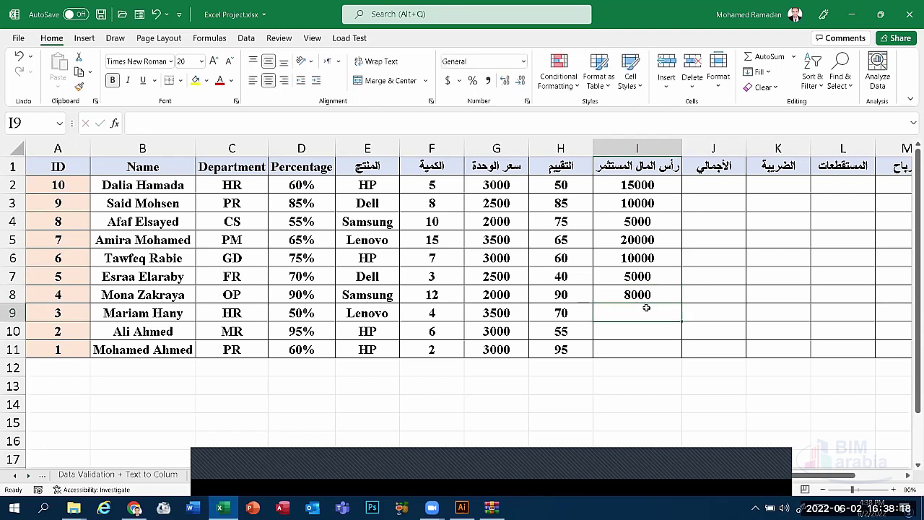
{"action": "type", "text": "120"}
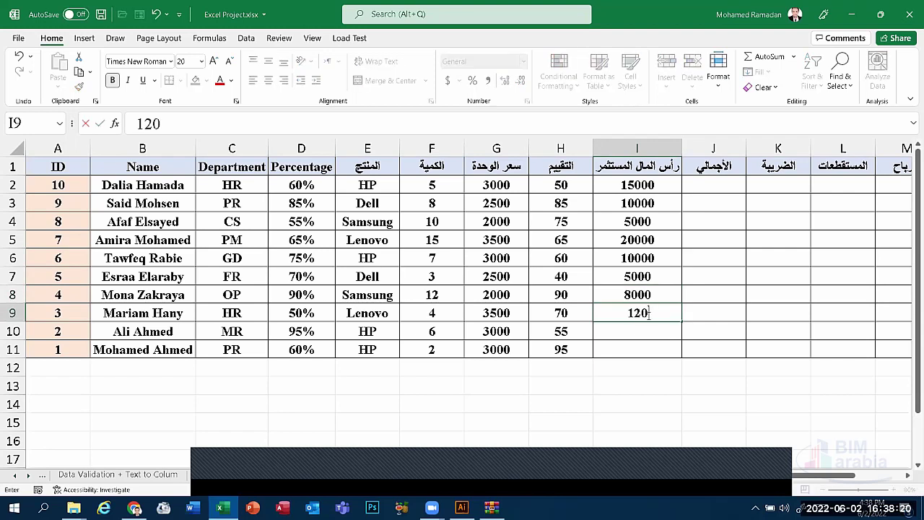
{"action": "type", "text": "00"}
{"action": "key", "text": "Return"}
{"action": "type", "text": "1"}
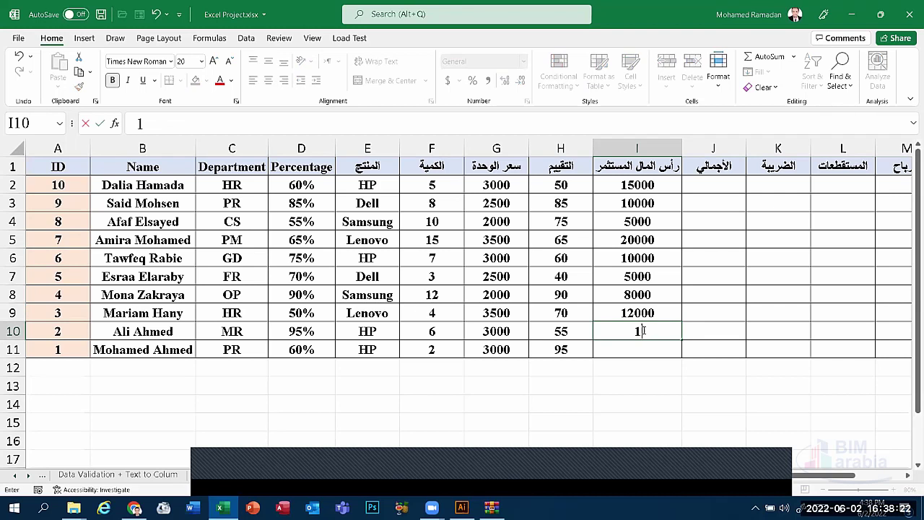
{"action": "type", "text": "8000"}
{"action": "key", "text": "Return"}
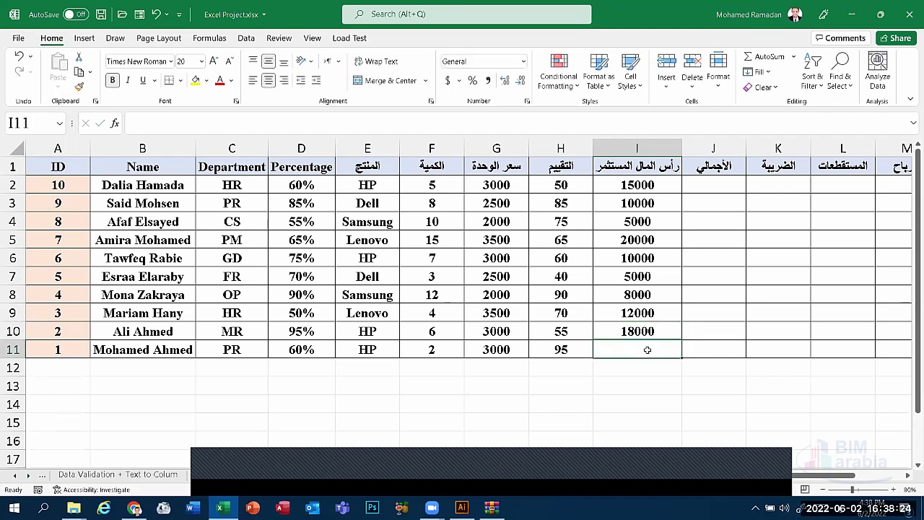
{"action": "type", "text": "25000"}
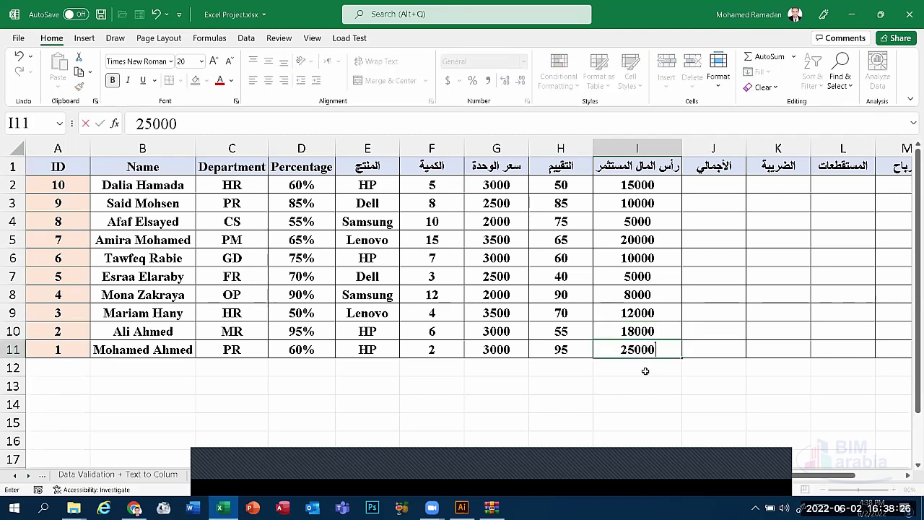
{"action": "key", "text": "Return"}
{"action": "left_click", "coordinate": [462, 471]}
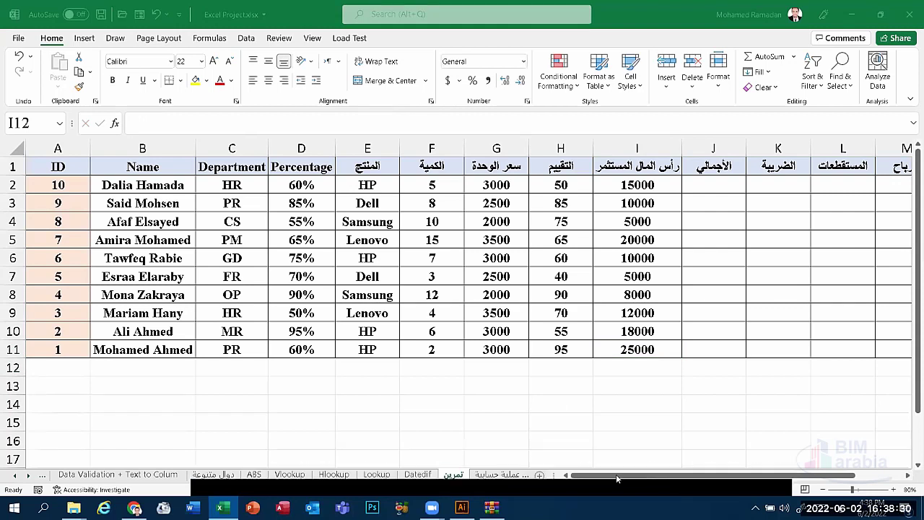
{"action": "left_click", "coordinate": [665, 476]}
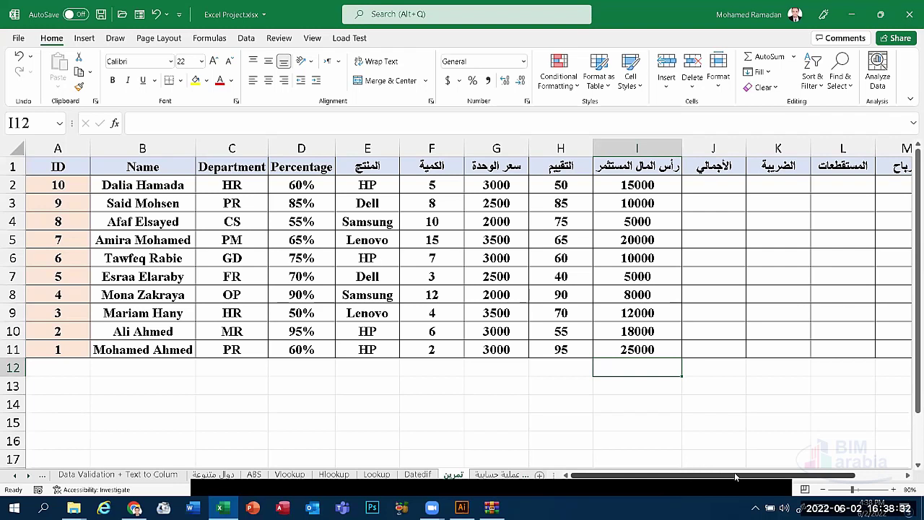
{"action": "scroll", "coordinate": [763, 412], "scroll_direction": "right", "scroll_amount": 2}
{"action": "left_click", "coordinate": [675, 183]}
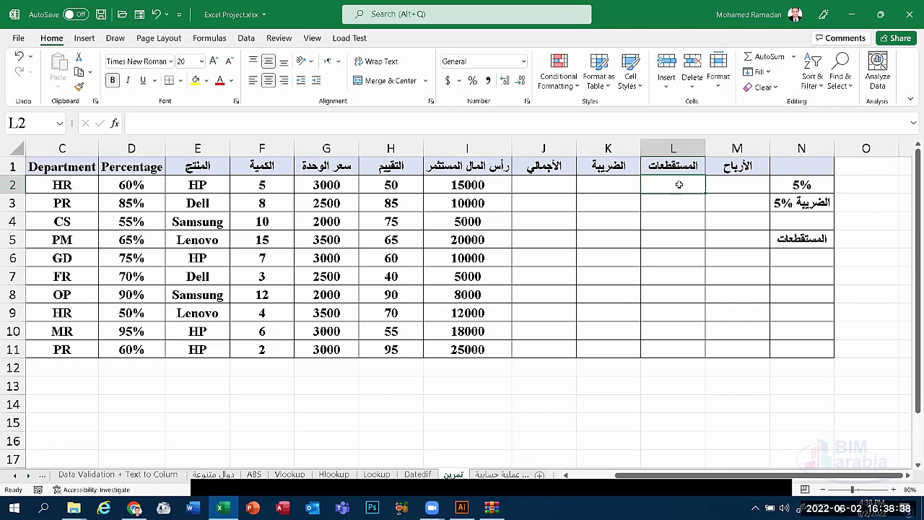
Enter the total formula =F2*G2 in J2 and fill it down to J11.
{"action": "left_click", "coordinate": [552, 187]}
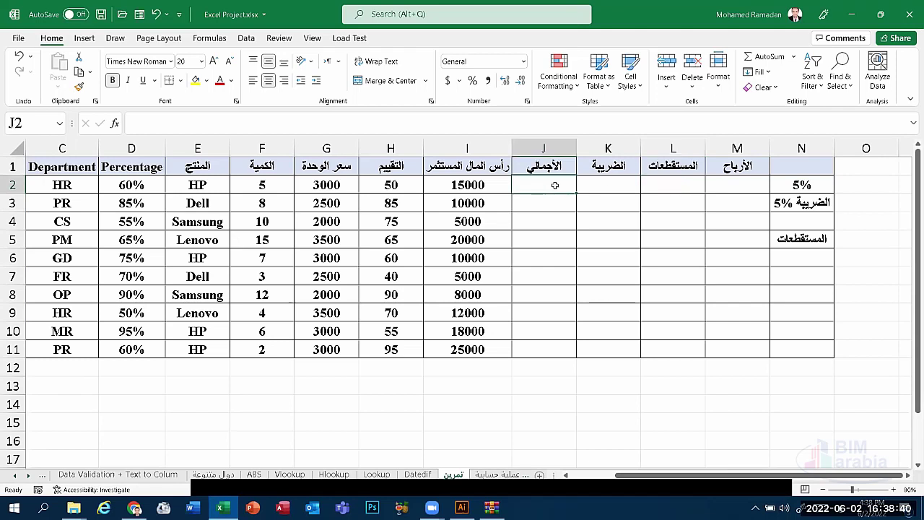
{"action": "type", "text": "="}
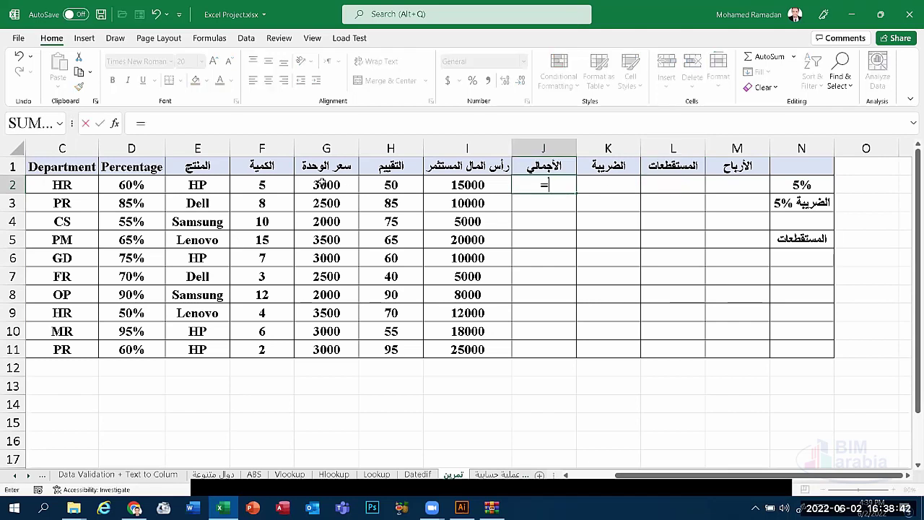
{"action": "left_click", "coordinate": [276, 185]}
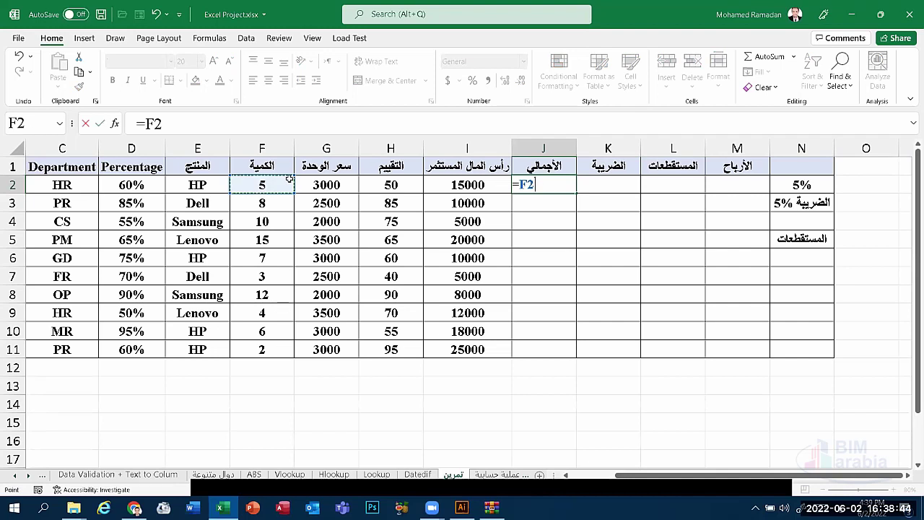
{"action": "type", "text": "*"}
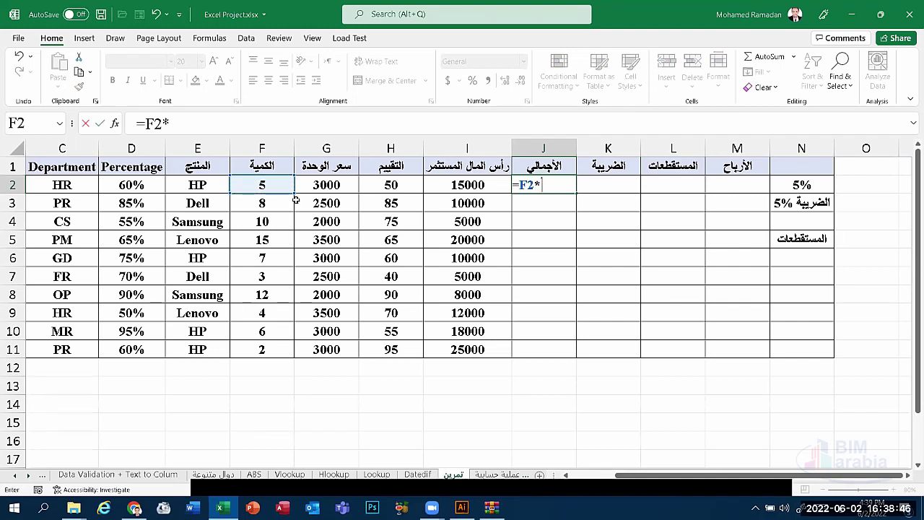
{"action": "left_click", "coordinate": [342, 185]}
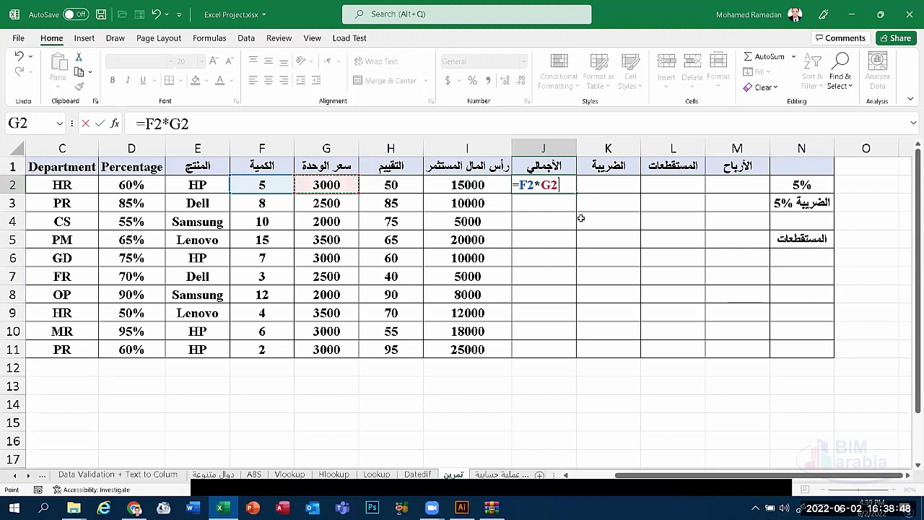
{"action": "key", "text": "Return"}
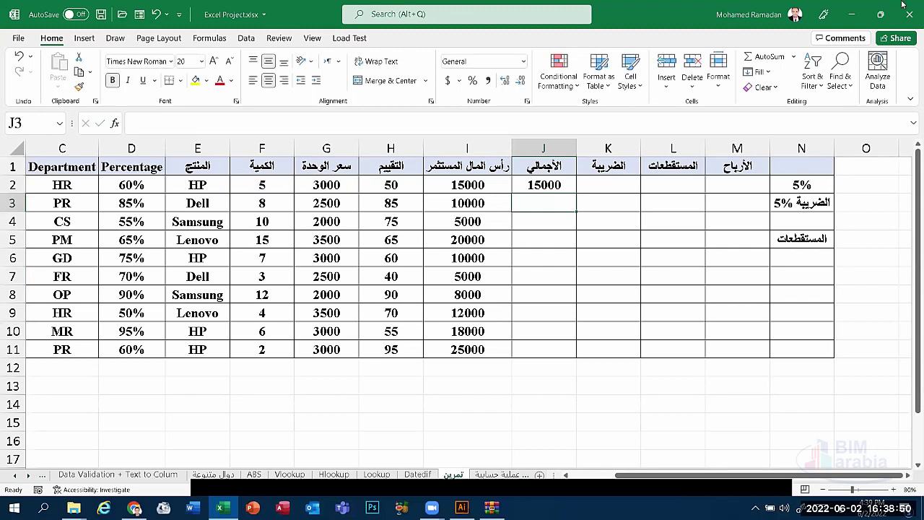
{"action": "left_click", "coordinate": [559, 192]}
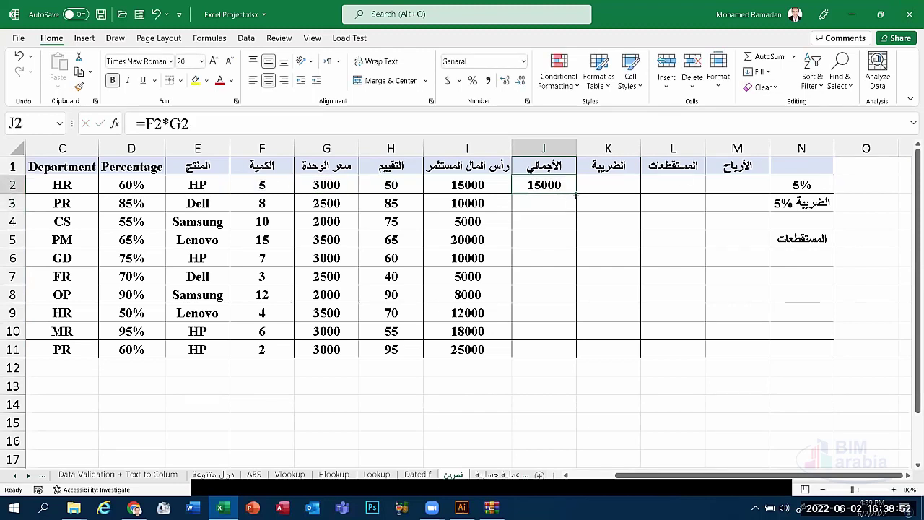
{"action": "left_click_drag", "start_coordinate": [575, 195], "coordinate": [578, 355]}
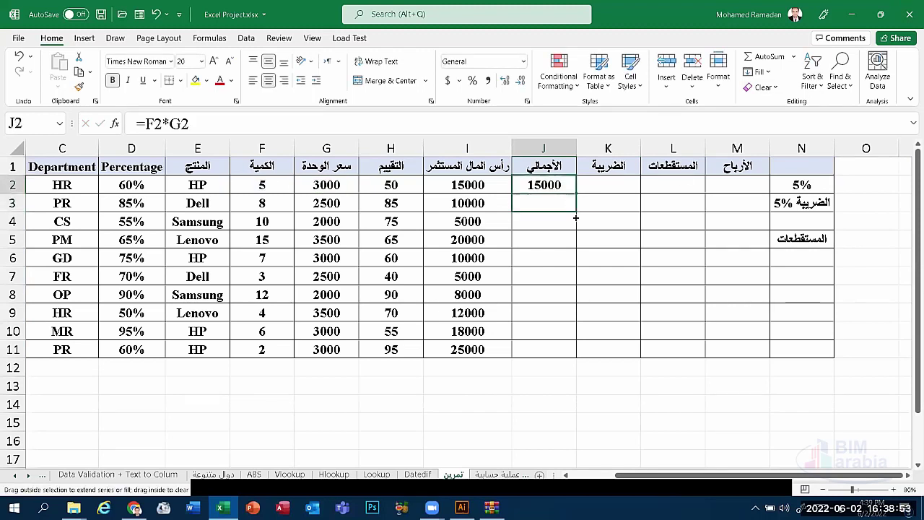
{"action": "left_click", "coordinate": [612, 181]}
Enter the tax formula =J2*$N$2 in K2 and fill it down to K11.
{"action": "type", "text": "="}
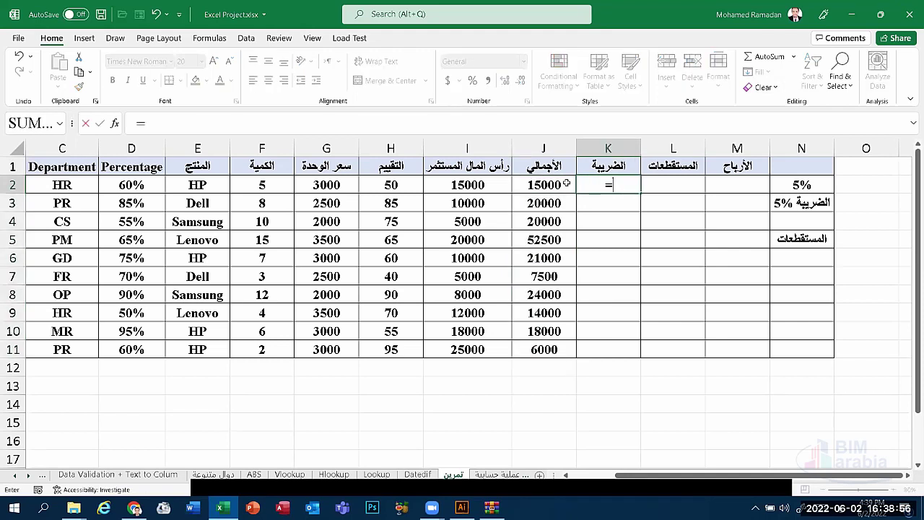
{"action": "left_click", "coordinate": [563, 184]}
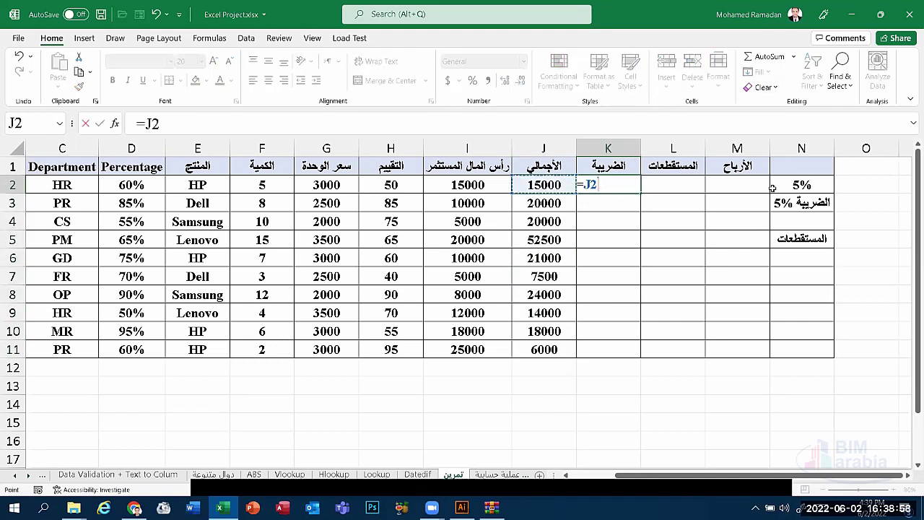
{"action": "type", "text": "*"}
{"action": "left_click", "coordinate": [803, 185]}
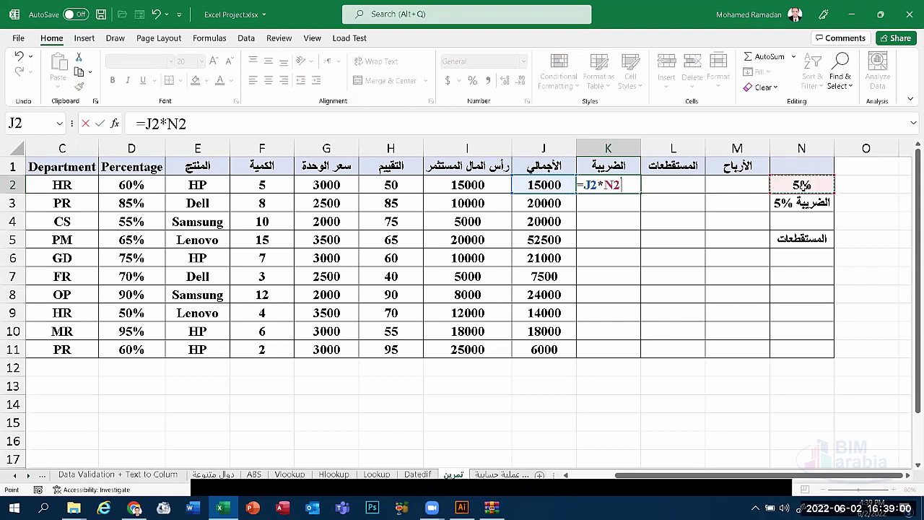
{"action": "key", "text": "F4"}
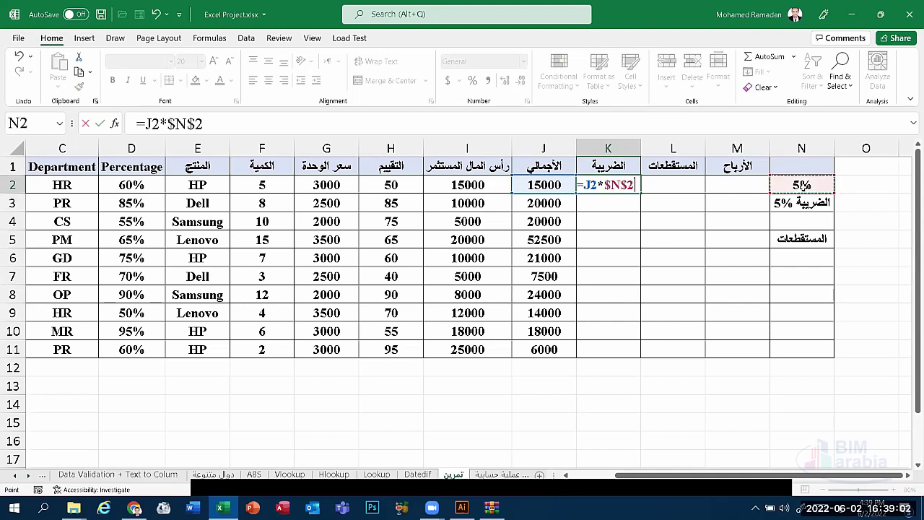
{"action": "key", "text": "Return"}
{"action": "left_click", "coordinate": [622, 189]}
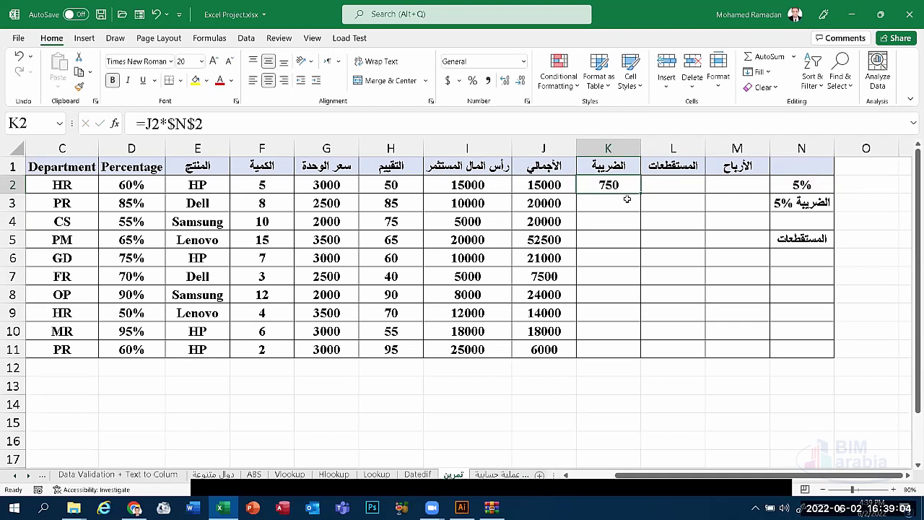
{"action": "double_click", "coordinate": [639, 191]}
Enter =J2-K2 in L2 and fill it down to L11.
{"action": "left_click", "coordinate": [672, 186]}
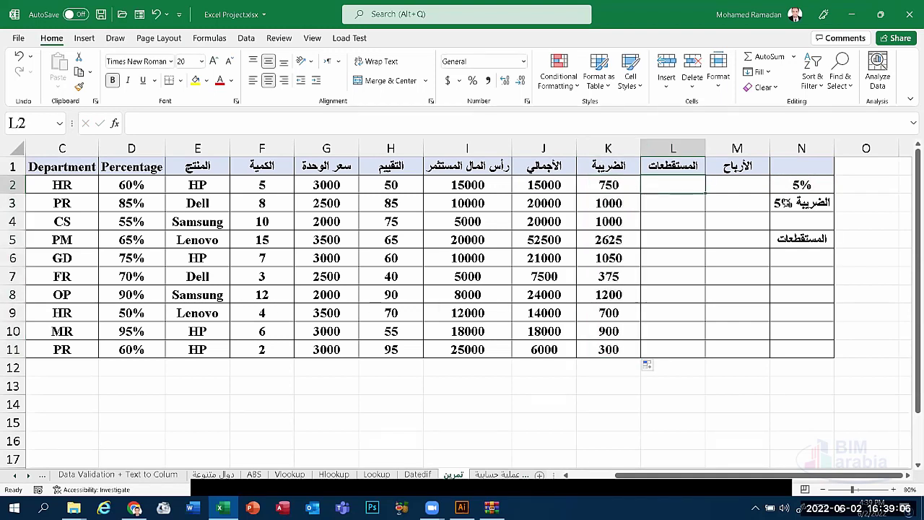
{"action": "type", "text": "="}
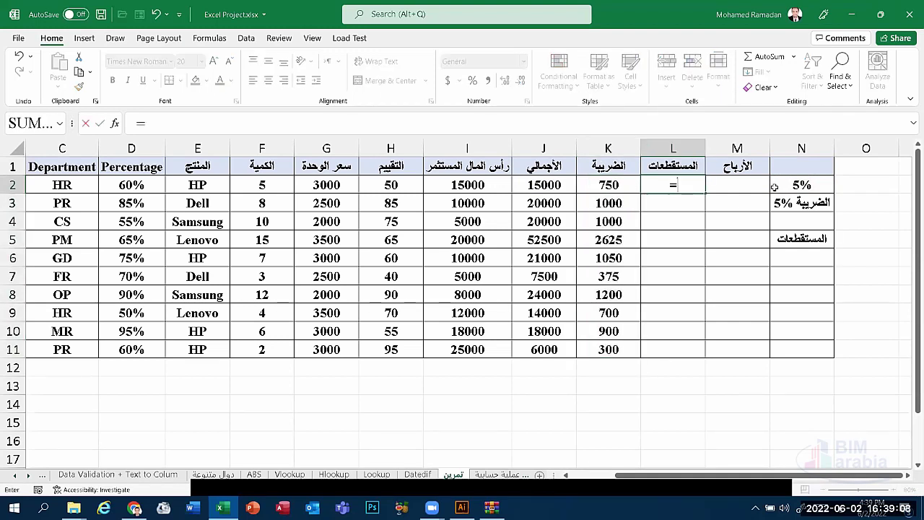
{"action": "left_click", "coordinate": [536, 186]}
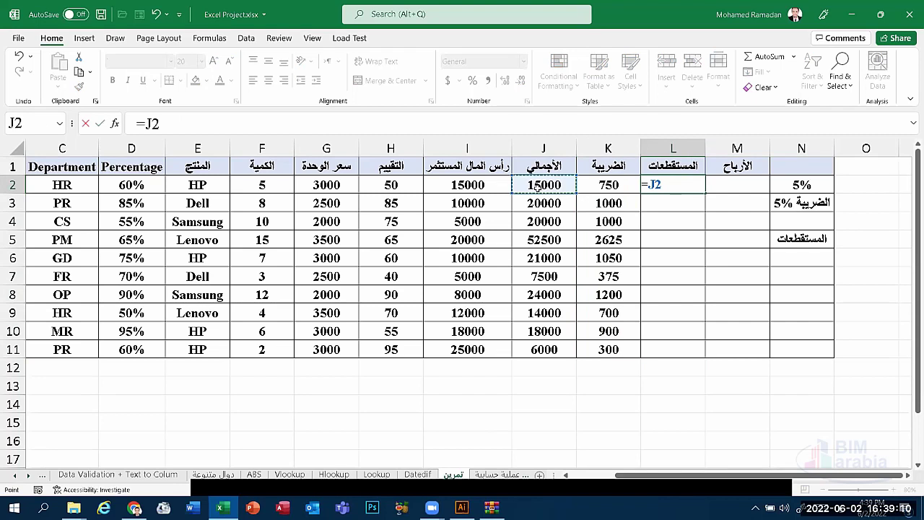
{"action": "type", "text": "-"}
{"action": "left_click", "coordinate": [583, 185]}
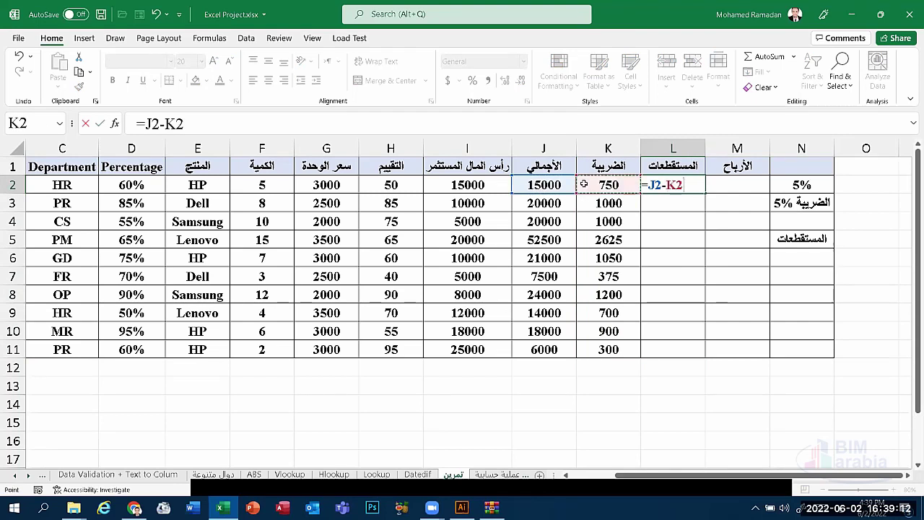
{"action": "key", "text": "Return"}
{"action": "left_click", "coordinate": [676, 184]}
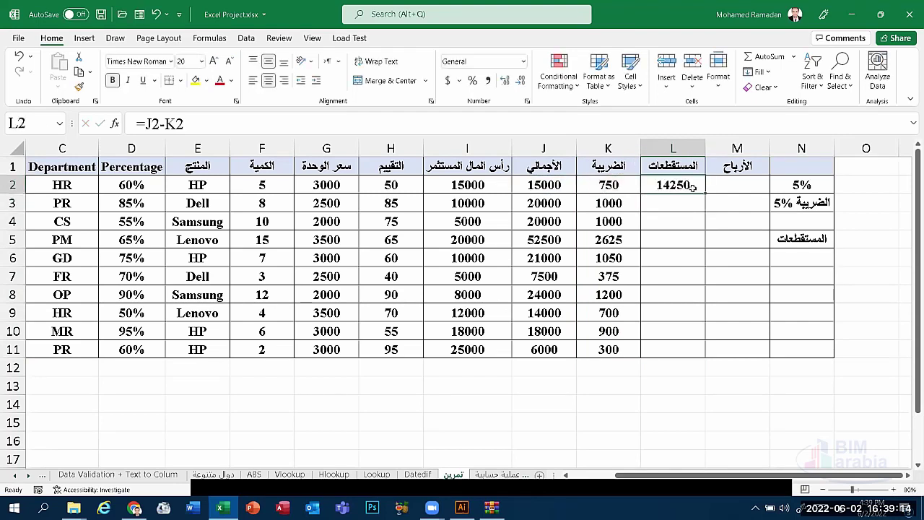
{"action": "double_click", "coordinate": [705, 194]}
{"action": "left_click", "coordinate": [727, 187]}
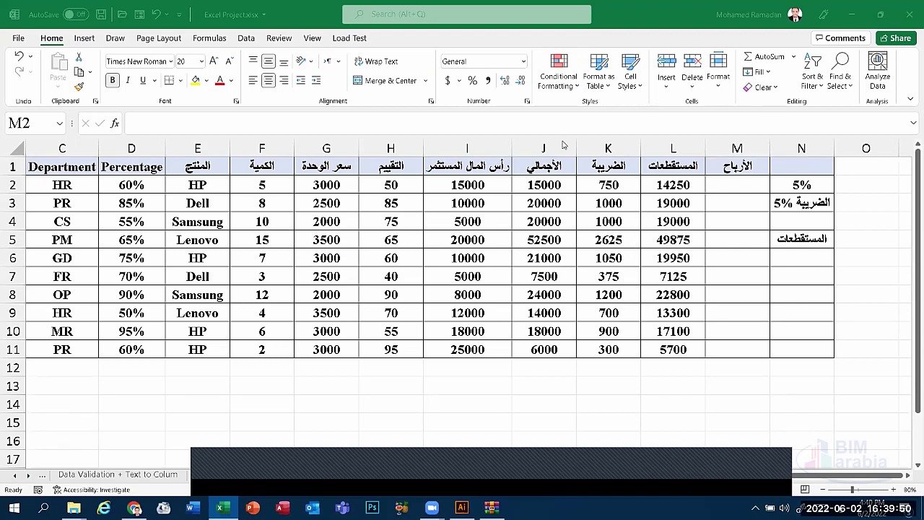
{"action": "left_click", "coordinate": [740, 182]}
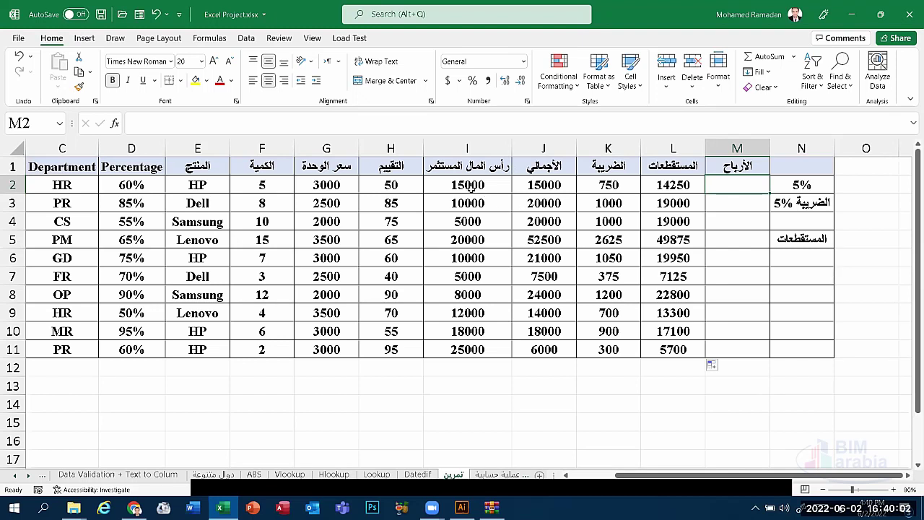
{"action": "left_click", "coordinate": [470, 187]}
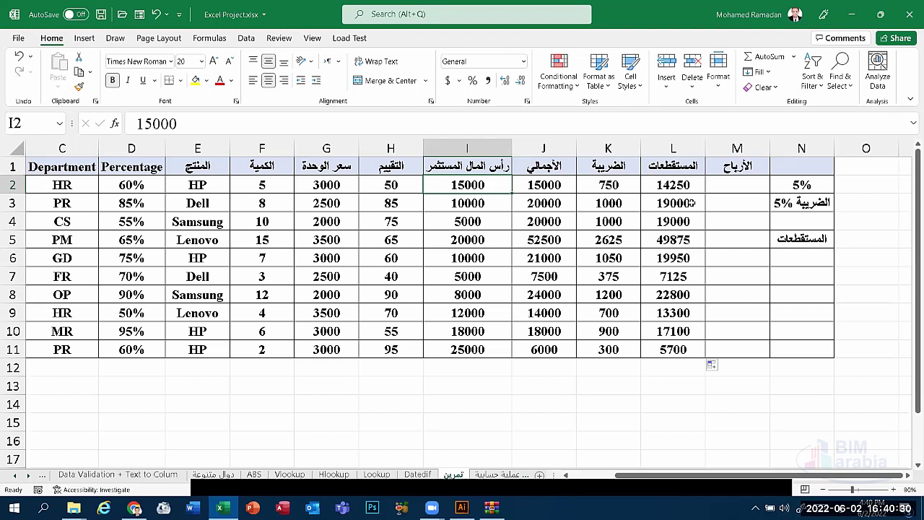
{"action": "left_click", "coordinate": [739, 182]}
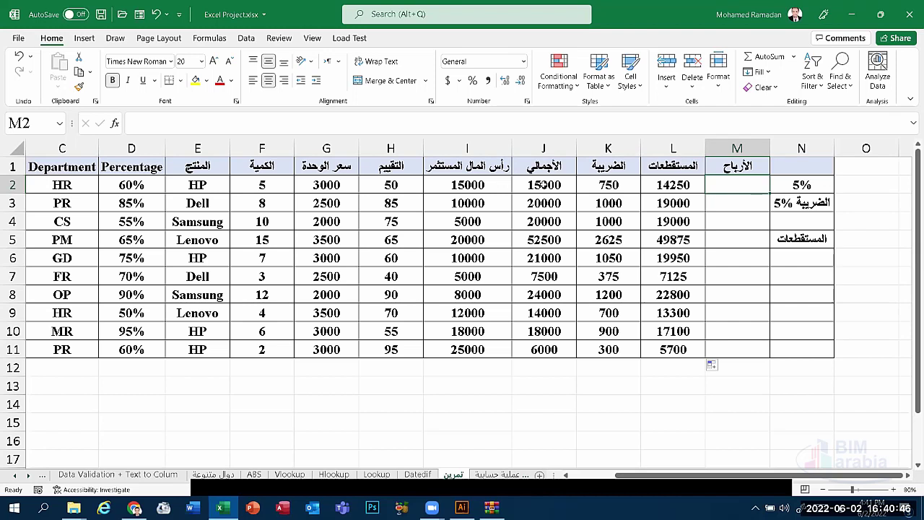
{"action": "left_click", "coordinate": [544, 185]}
{"action": "left_click", "coordinate": [470, 186]}
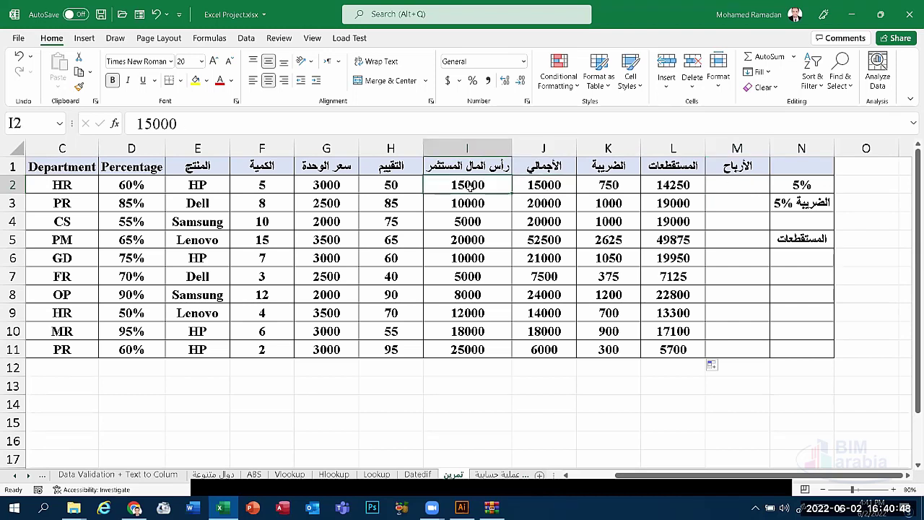
{"action": "left_click", "coordinate": [543, 182]}
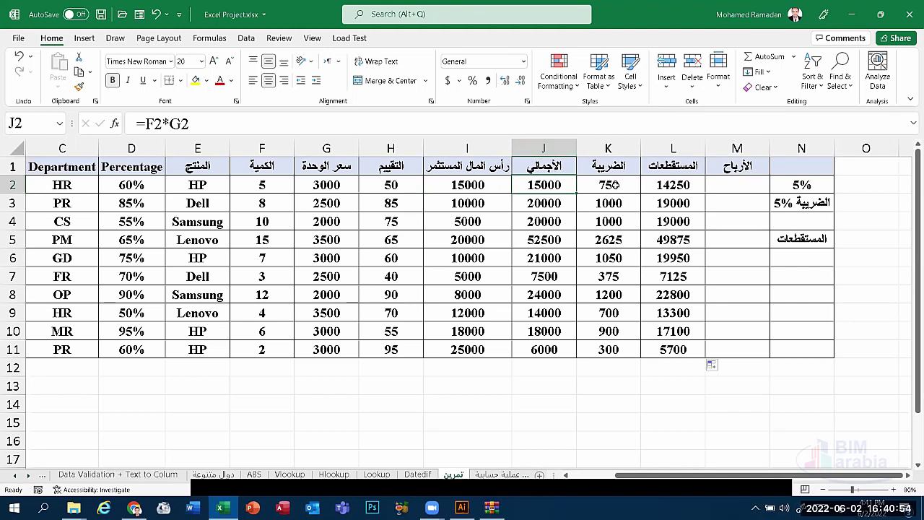
{"action": "left_click", "coordinate": [737, 188]}
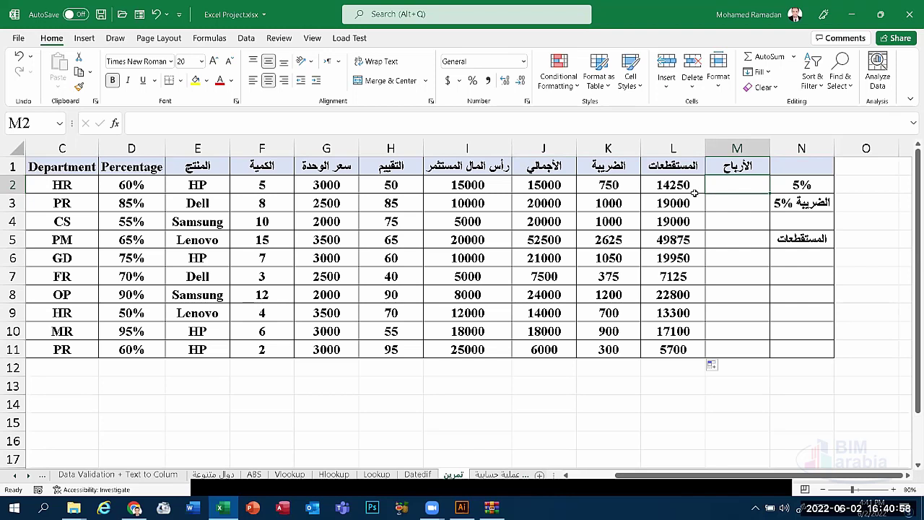
Enter the profit formula =L2-I2 in M2 and fill it down to M11.
{"action": "type", "text": "="}
{"action": "left_click", "coordinate": [674, 185]}
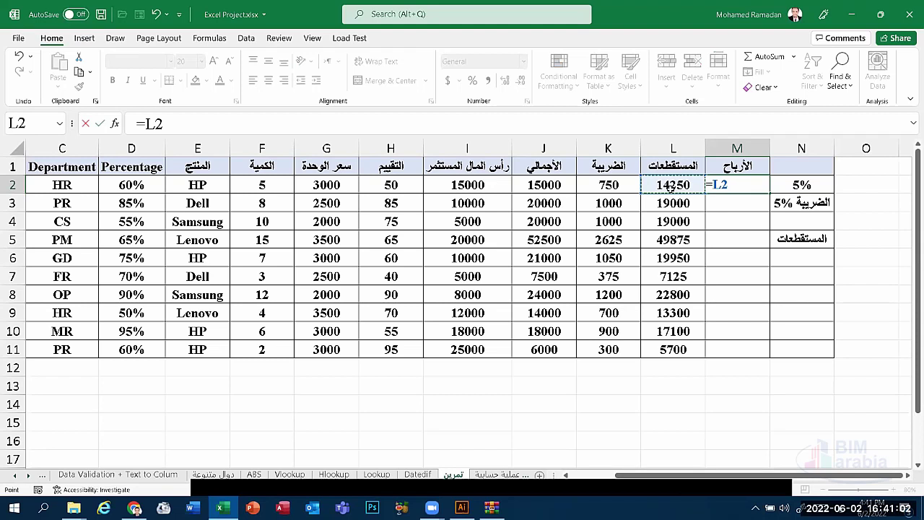
{"action": "type", "text": "-"}
{"action": "left_click", "coordinate": [557, 185]}
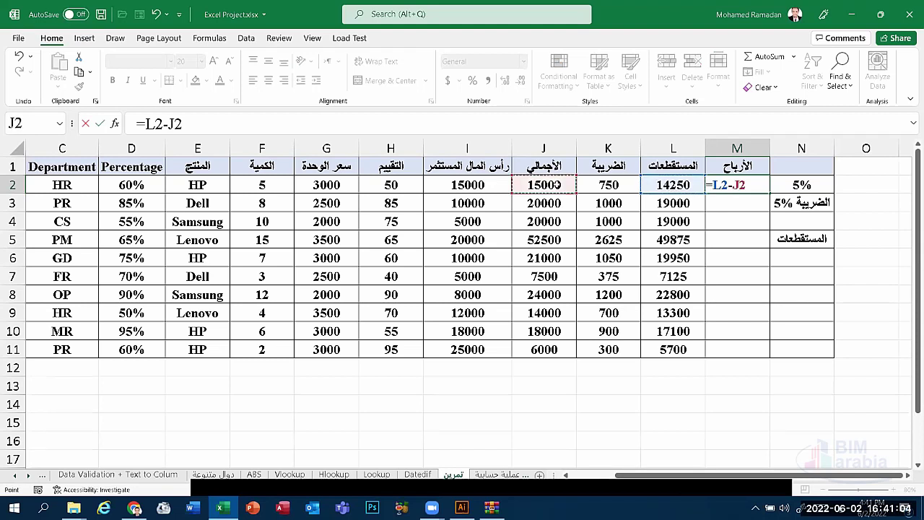
{"action": "left_click", "coordinate": [498, 188]}
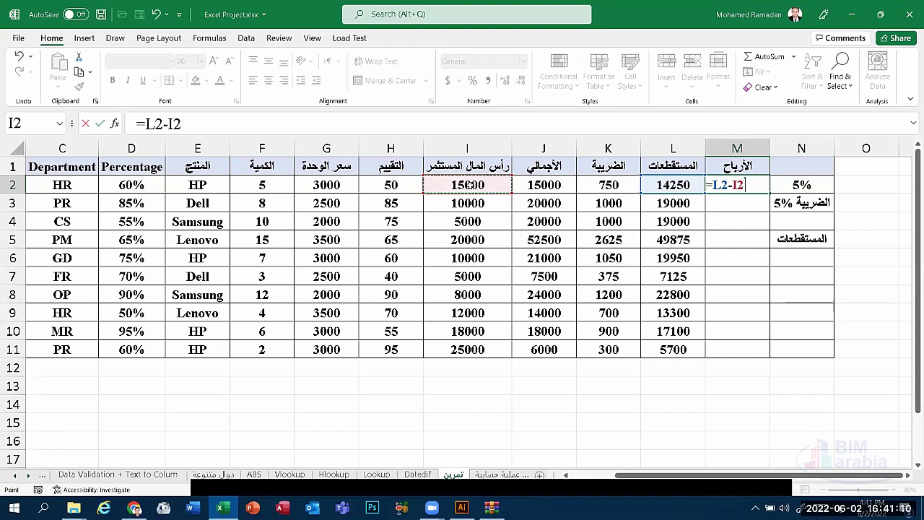
{"action": "key", "text": "Return"}
{"action": "left_click", "coordinate": [732, 190]}
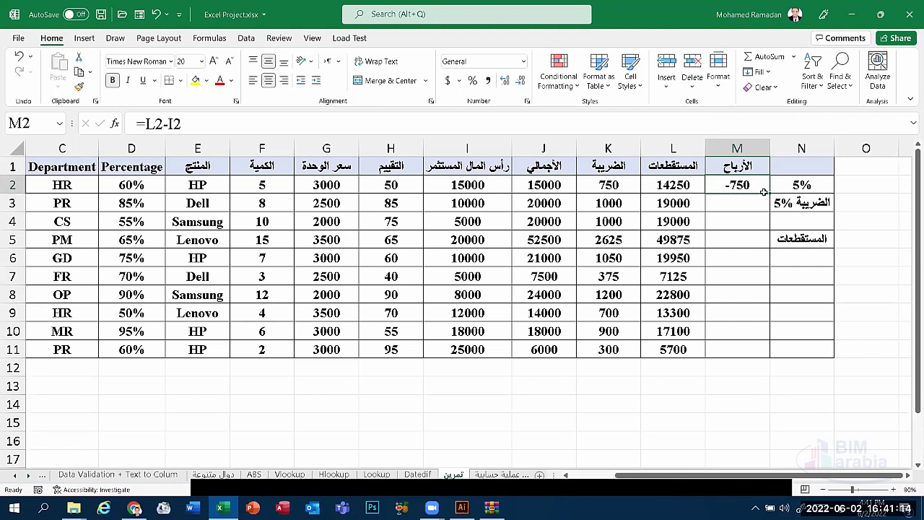
{"action": "left_click_drag", "start_coordinate": [771, 193], "coordinate": [751, 364]}
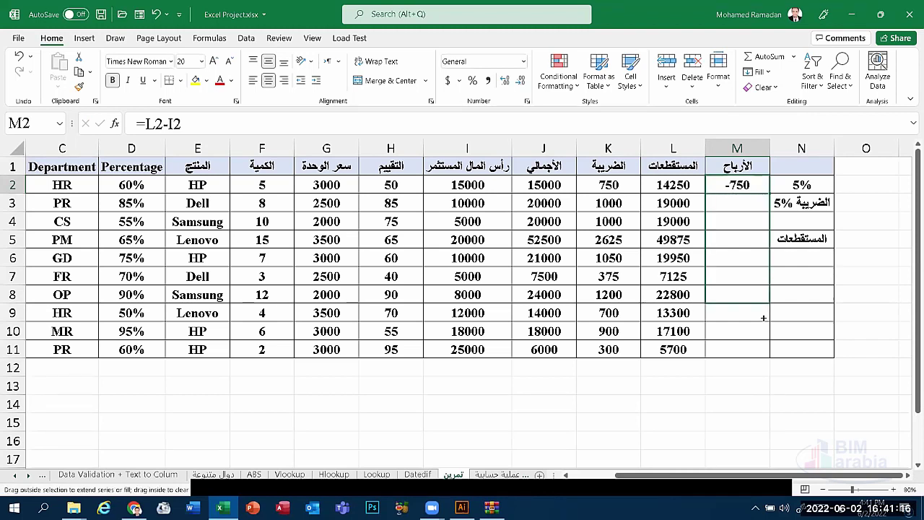
Inspect the copied profit formulas in M8, M3, M4, M2 and M6.
{"action": "left_click", "coordinate": [723, 298]}
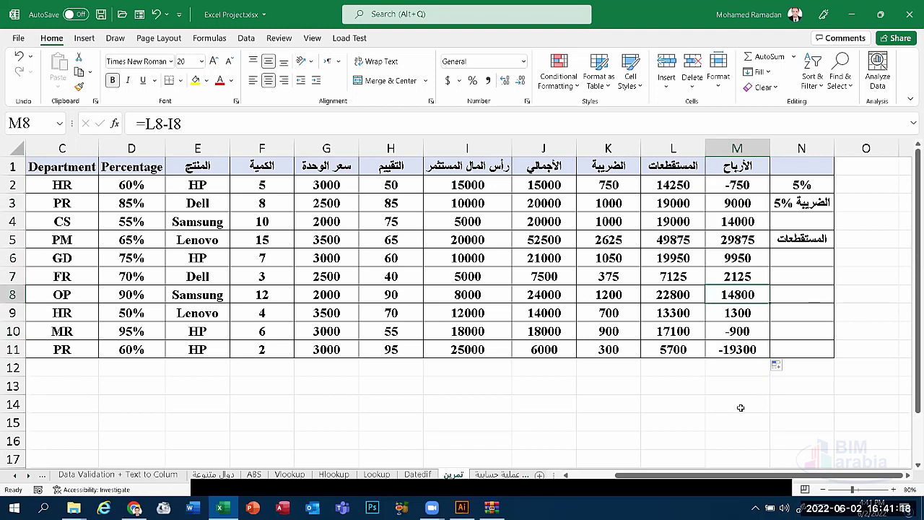
{"action": "left_click", "coordinate": [731, 203]}
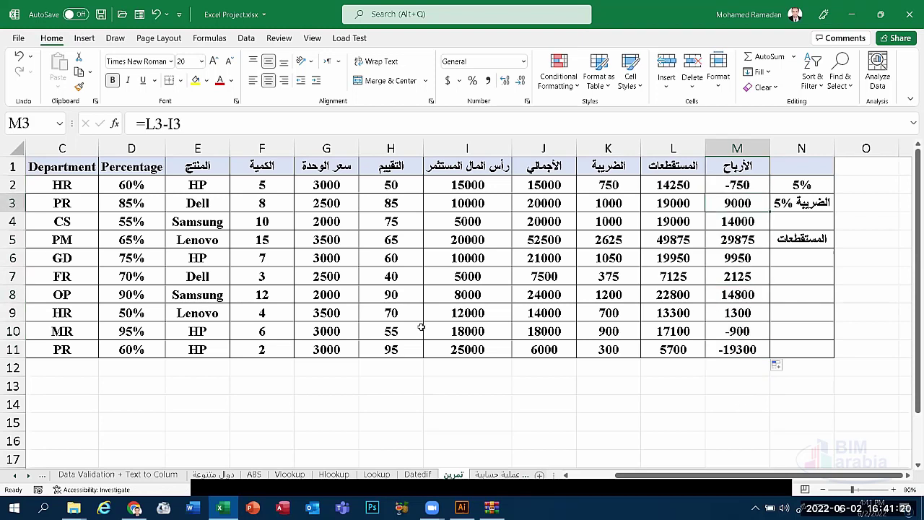
{"action": "left_click", "coordinate": [752, 222]}
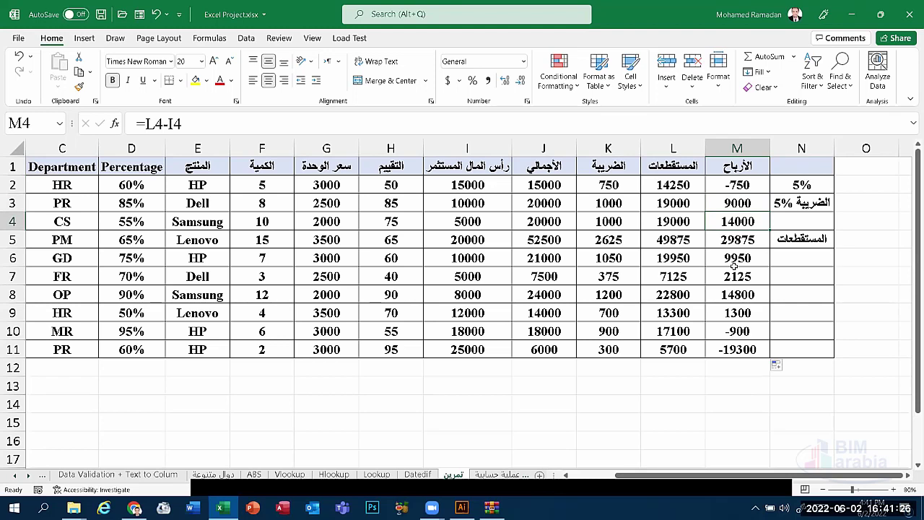
{"action": "left_click", "coordinate": [732, 185]}
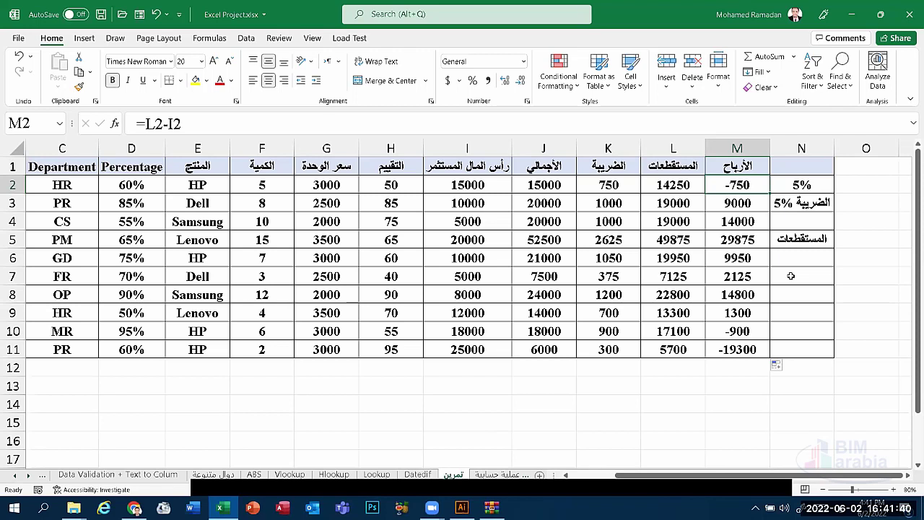
{"action": "left_click", "coordinate": [748, 258]}
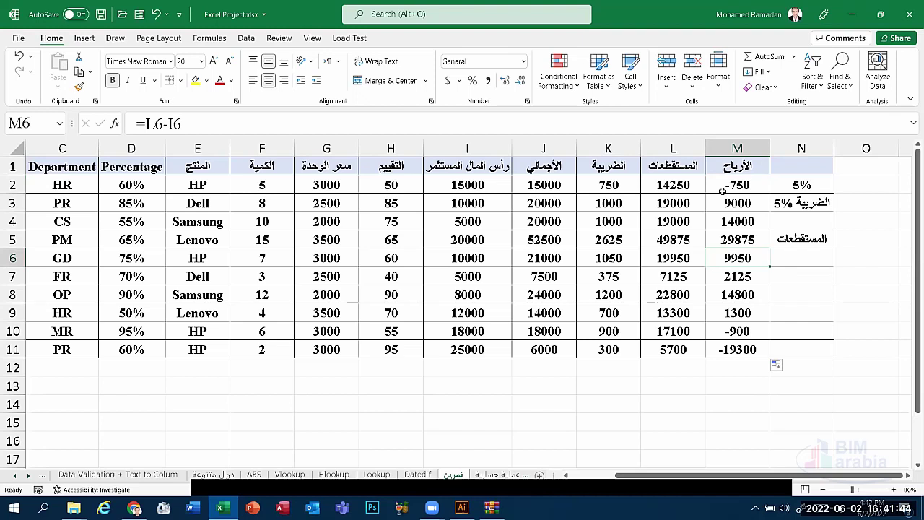
Delete the computed values in J2:M11 and save Excel Project.xlsx.
{"action": "left_click_drag", "start_coordinate": [575, 191], "coordinate": [760, 348]}
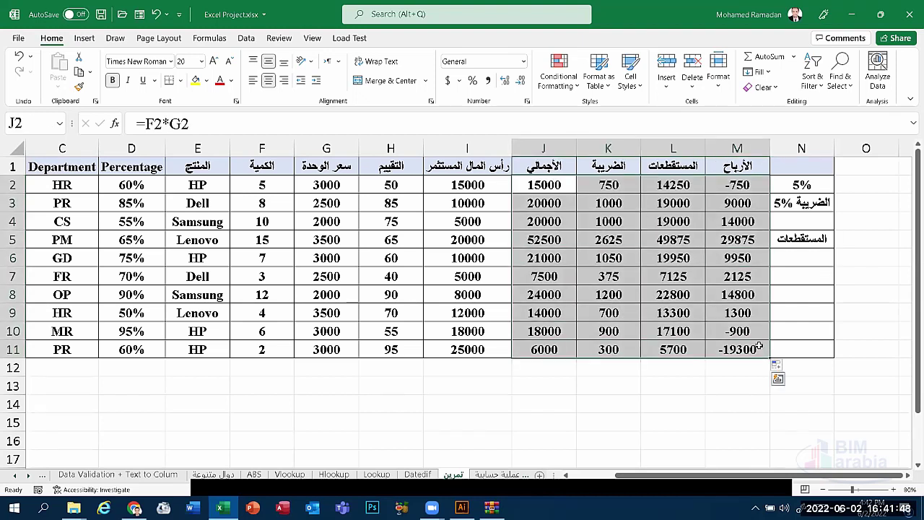
{"action": "key", "text": "Delete"}
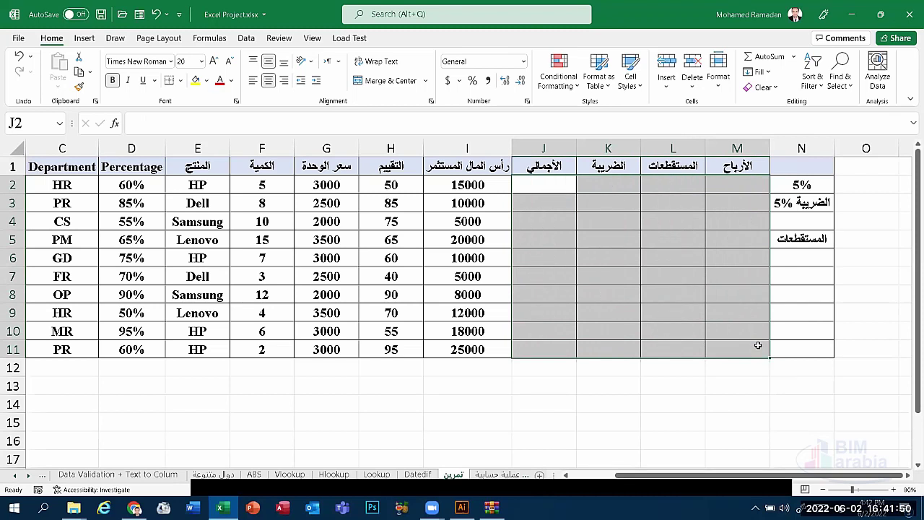
{"action": "left_click", "coordinate": [596, 244]}
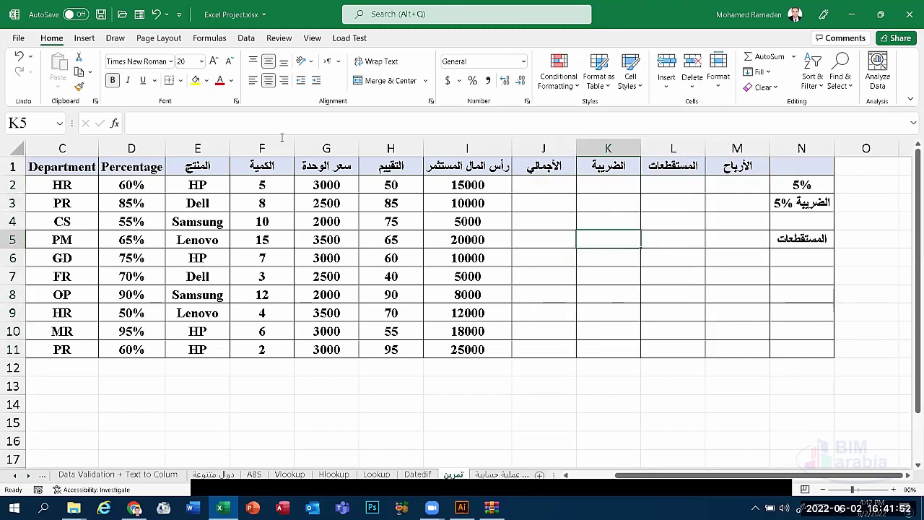
{"action": "left_click", "coordinate": [101, 14]}
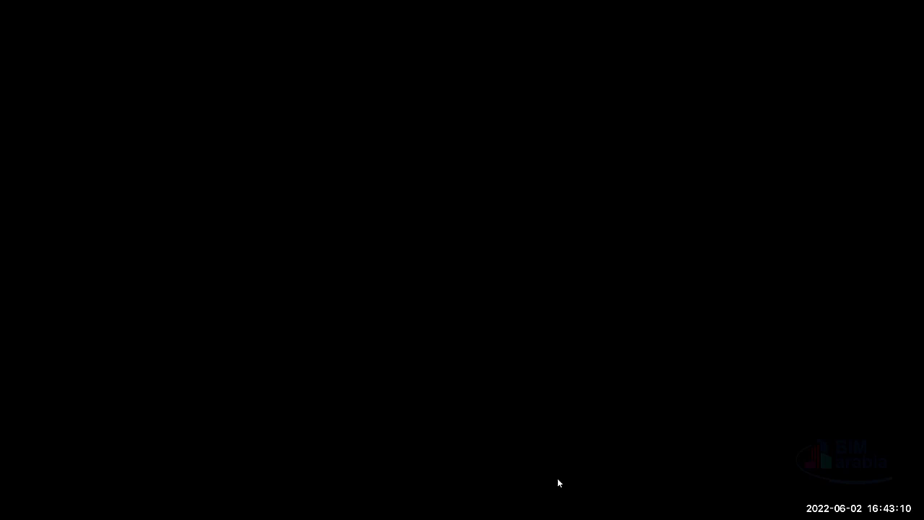
Scroll down through the Word question bank to the THE END page, page 45.
{"action": "scroll", "coordinate": [575, 271], "scroll_direction": "down", "scroll_amount": 3}
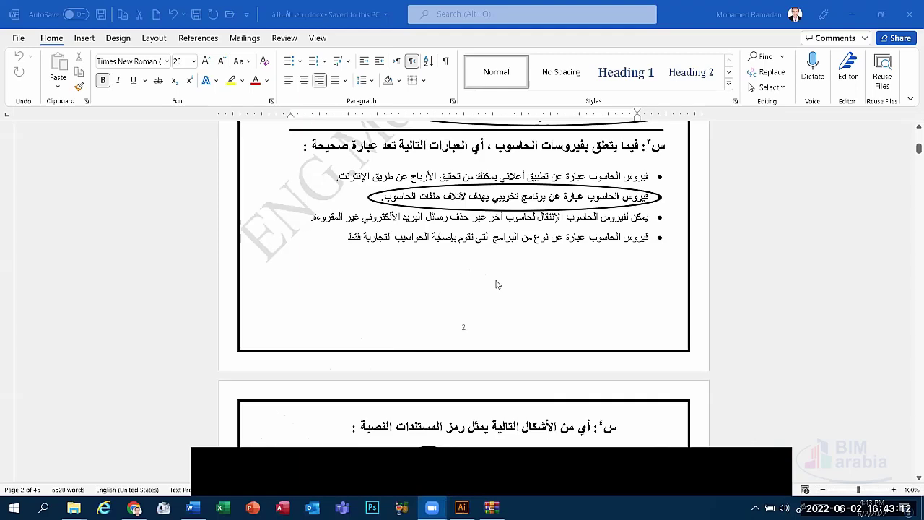
{"action": "scroll", "coordinate": [575, 271], "scroll_direction": "down", "scroll_amount": 3}
{"action": "scroll", "coordinate": [575, 271], "scroll_direction": "down", "scroll_amount": 3}
{"action": "scroll", "coordinate": [576, 271], "scroll_direction": "down", "scroll_amount": 1}
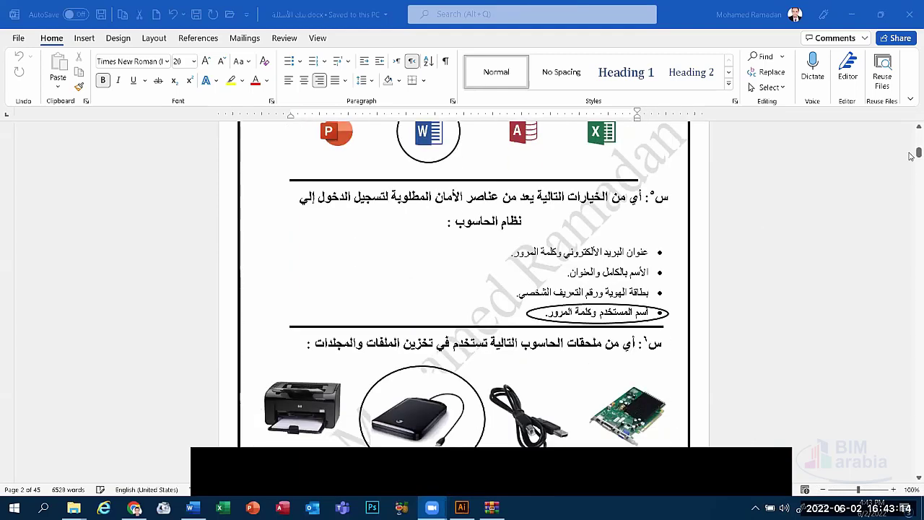
{"action": "left_click_drag", "start_coordinate": [909, 205], "coordinate": [896, 474]}
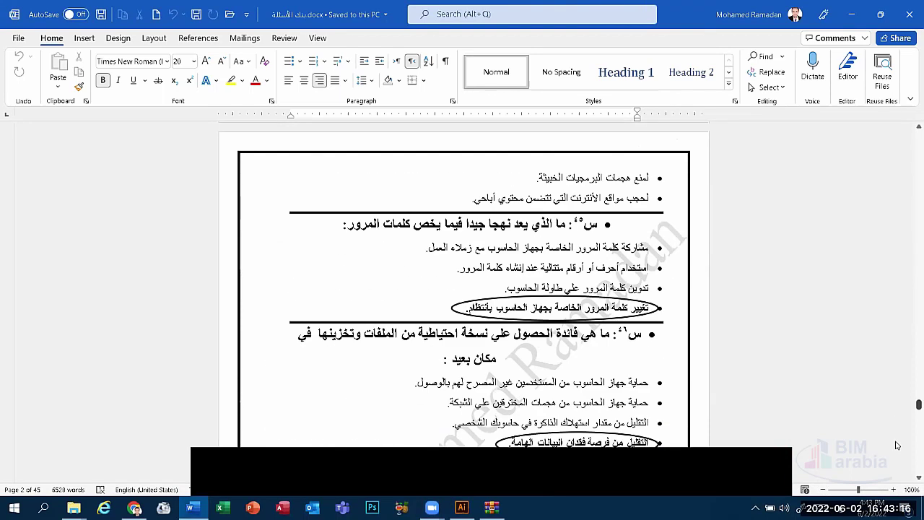
{"action": "left_click_drag", "start_coordinate": [897, 475], "coordinate": [905, 506]}
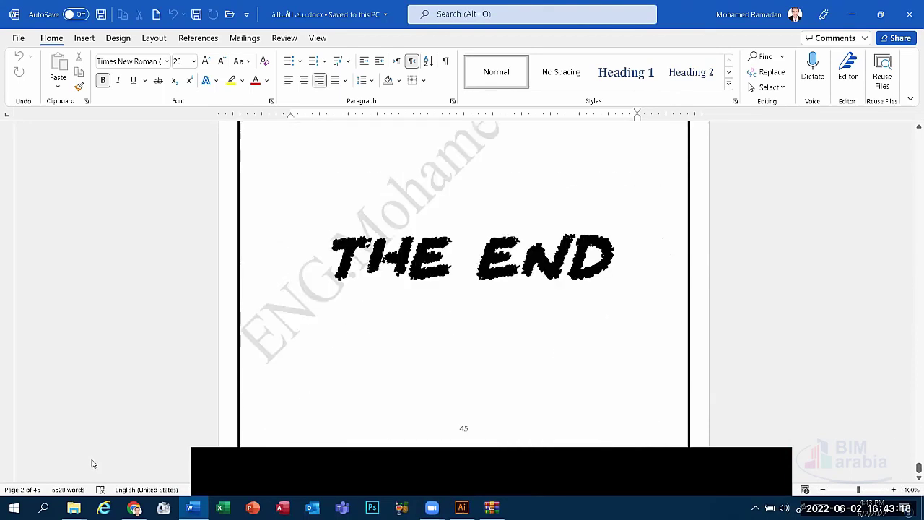
Scroll back up to page 36, where the أسئلة هامة section opens with Encryption circled.
{"action": "scroll", "coordinate": [458, 339], "scroll_direction": "up", "scroll_amount": 4}
{"action": "scroll", "coordinate": [464, 313], "scroll_direction": "up", "scroll_amount": 5}
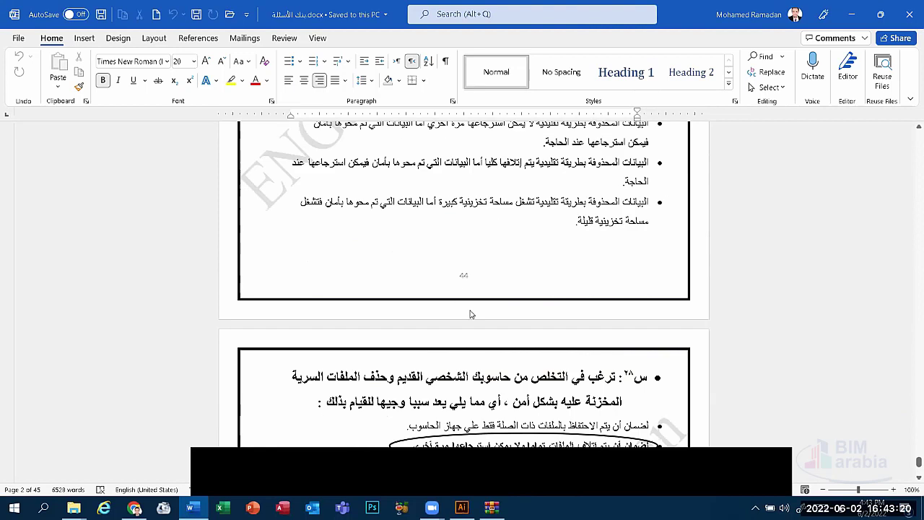
{"action": "scroll", "coordinate": [520, 280], "scroll_direction": "up", "scroll_amount": 2}
{"action": "right_click", "coordinate": [473, 317]}
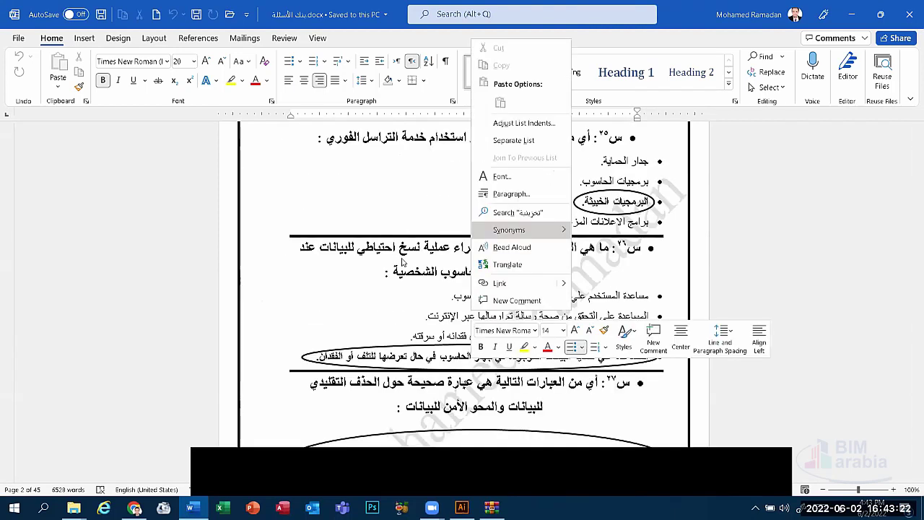
{"action": "left_click", "coordinate": [423, 277]}
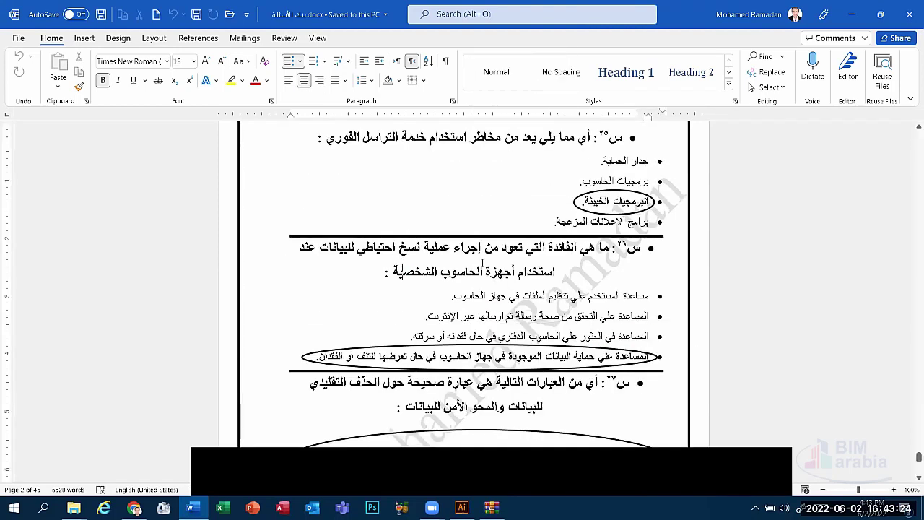
{"action": "scroll", "coordinate": [563, 234], "scroll_direction": "up", "scroll_amount": 4}
{"action": "scroll", "coordinate": [563, 233], "scroll_direction": "up", "scroll_amount": 2}
{"action": "scroll", "coordinate": [567, 233], "scroll_direction": "up", "scroll_amount": 3}
{"action": "scroll", "coordinate": [572, 231], "scroll_direction": "up", "scroll_amount": 3}
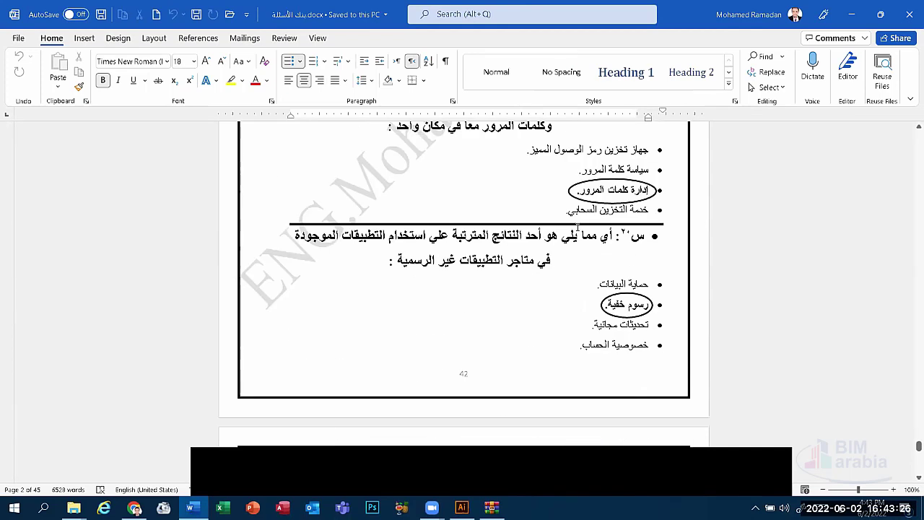
{"action": "scroll", "coordinate": [577, 229], "scroll_direction": "up", "scroll_amount": 2}
{"action": "scroll", "coordinate": [579, 228], "scroll_direction": "up", "scroll_amount": 3}
{"action": "scroll", "coordinate": [581, 228], "scroll_direction": "up", "scroll_amount": 3}
{"action": "scroll", "coordinate": [582, 229], "scroll_direction": "up", "scroll_amount": 3}
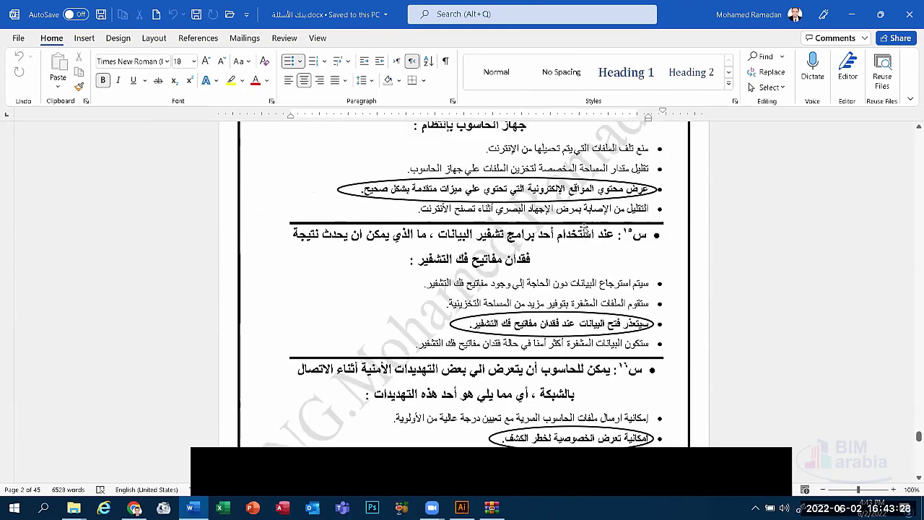
{"action": "scroll", "coordinate": [585, 229], "scroll_direction": "up", "scroll_amount": 3}
{"action": "scroll", "coordinate": [585, 229], "scroll_direction": "up", "scroll_amount": 3}
{"action": "scroll", "coordinate": [585, 228], "scroll_direction": "up", "scroll_amount": 3}
{"action": "scroll", "coordinate": [584, 229], "scroll_direction": "up", "scroll_amount": 3}
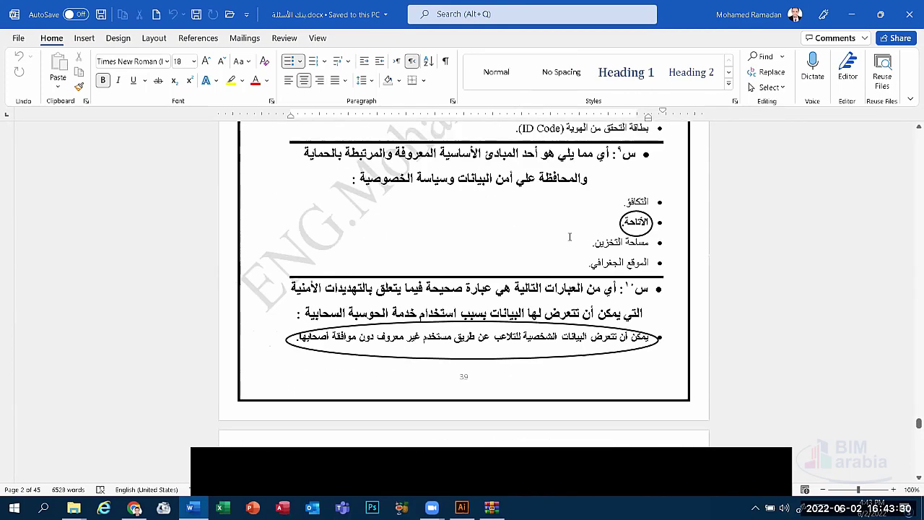
{"action": "scroll", "coordinate": [636, 242], "scroll_direction": "up", "scroll_amount": 3}
{"action": "scroll", "coordinate": [636, 242], "scroll_direction": "up", "scroll_amount": 1}
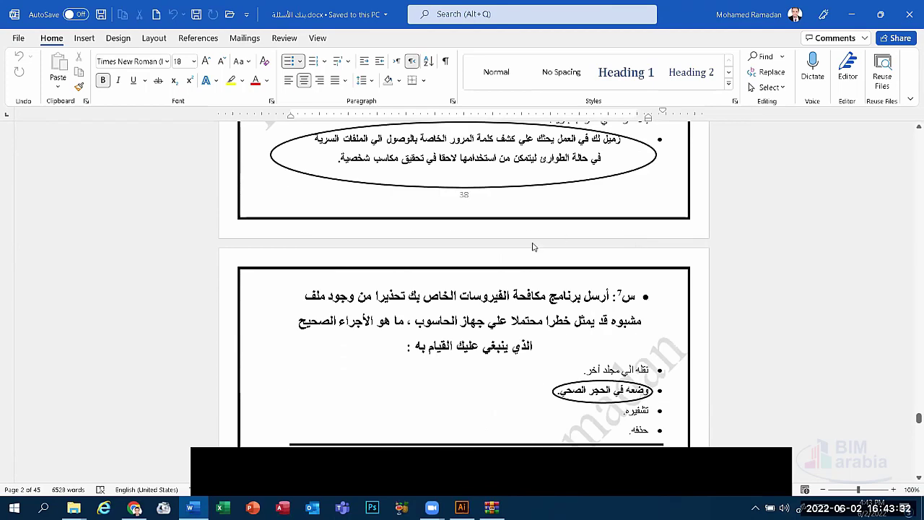
{"action": "scroll", "coordinate": [536, 248], "scroll_direction": "up", "scroll_amount": 6}
{"action": "scroll", "coordinate": [532, 242], "scroll_direction": "up", "scroll_amount": 3}
{"action": "scroll", "coordinate": [533, 242], "scroll_direction": "up", "scroll_amount": 3}
{"action": "scroll", "coordinate": [533, 239], "scroll_direction": "up", "scroll_amount": 3}
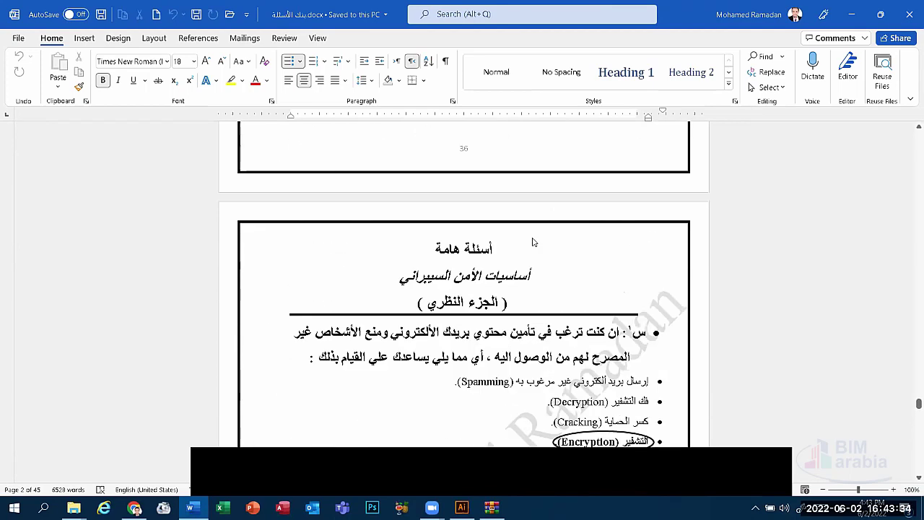
{"action": "scroll", "coordinate": [535, 237], "scroll_direction": "up", "scroll_amount": 3}
{"action": "scroll", "coordinate": [535, 237], "scroll_direction": "down", "scroll_amount": 4}
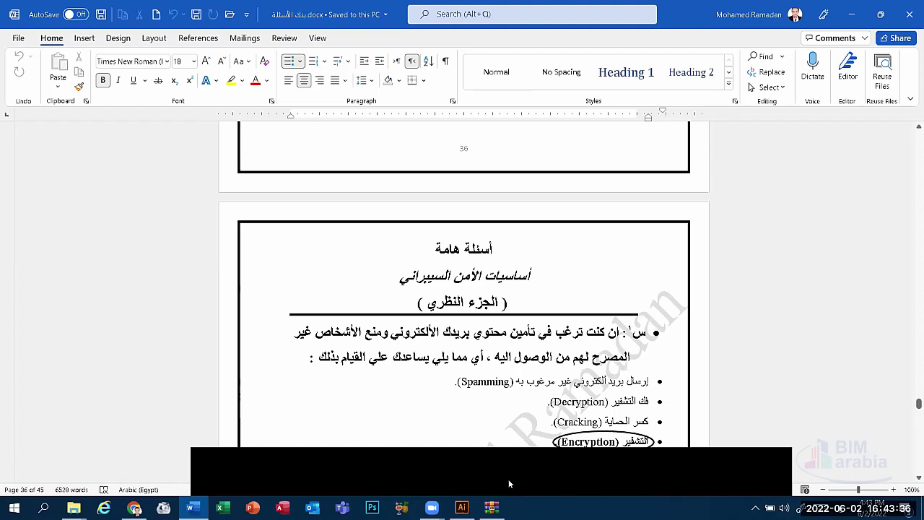